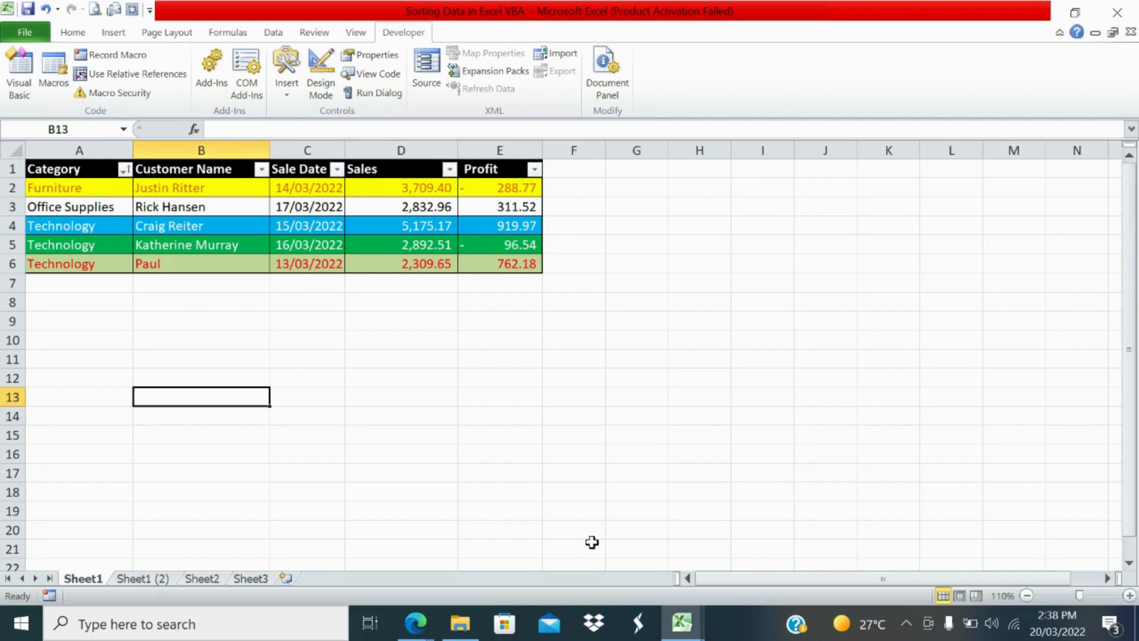
Step: Sort the sales table by the Category column from A to Z using its header filter
click(32, 337)
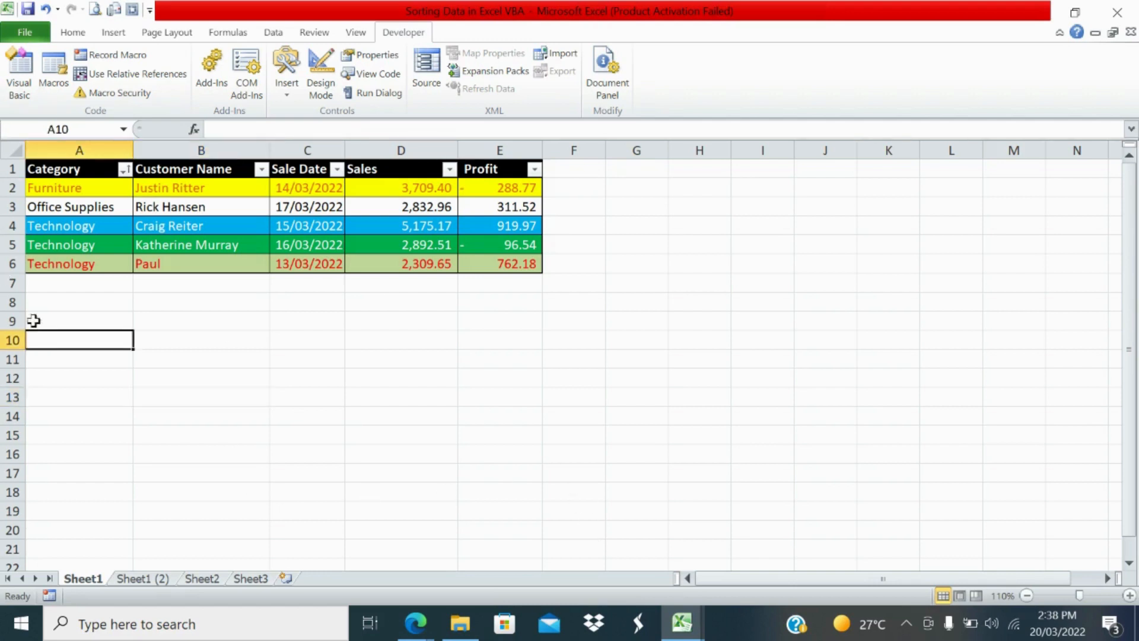
click(59, 168)
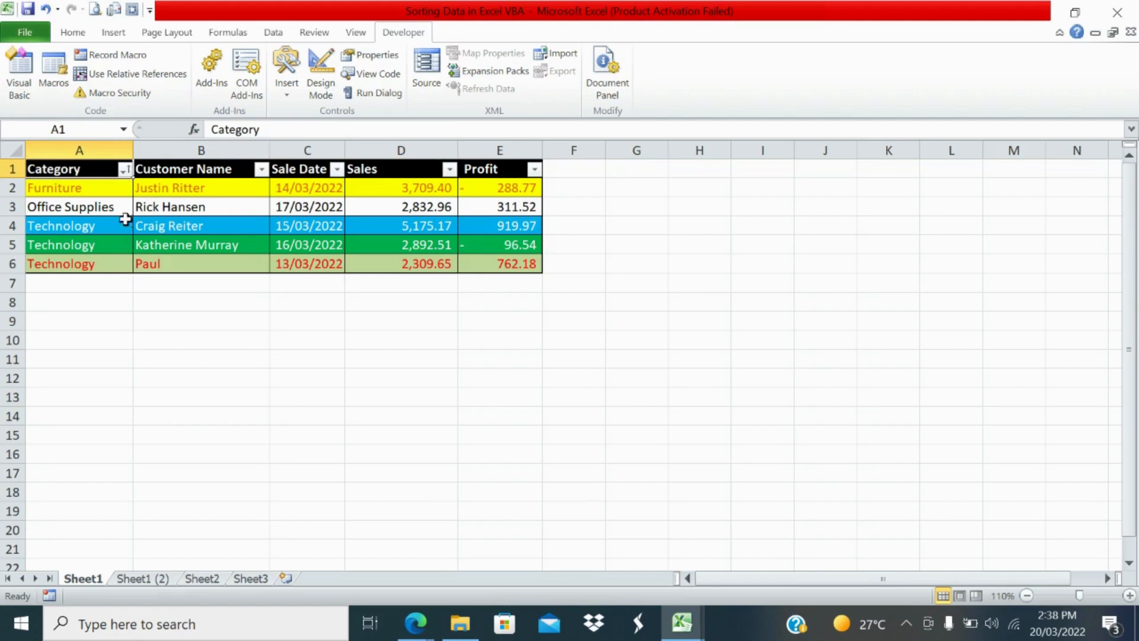
click(125, 170)
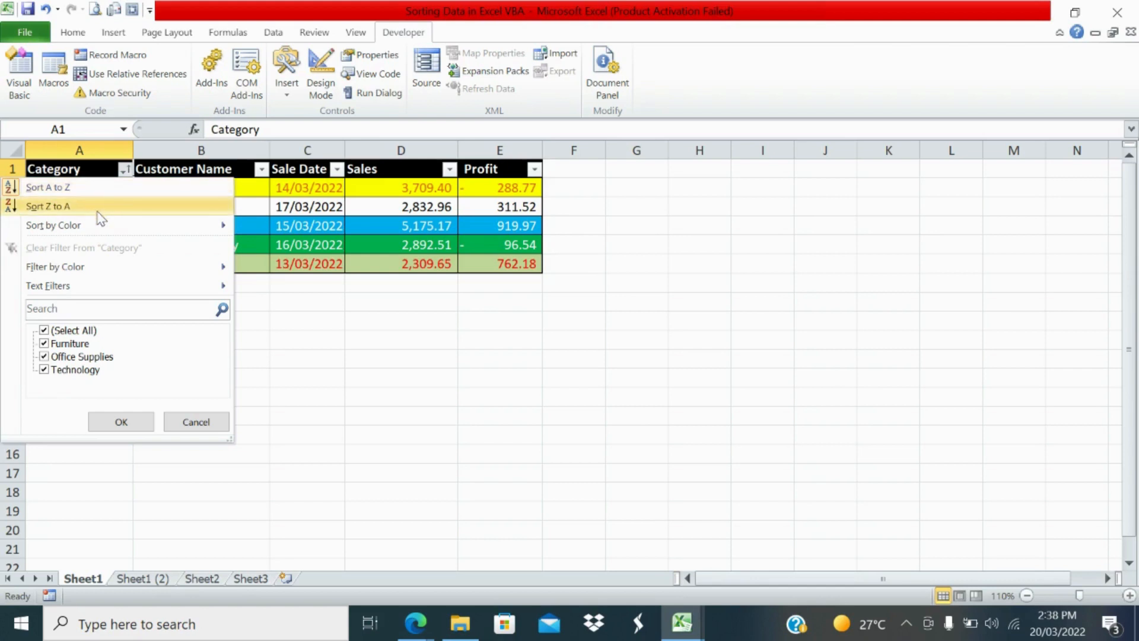
mouse_move(98, 231)
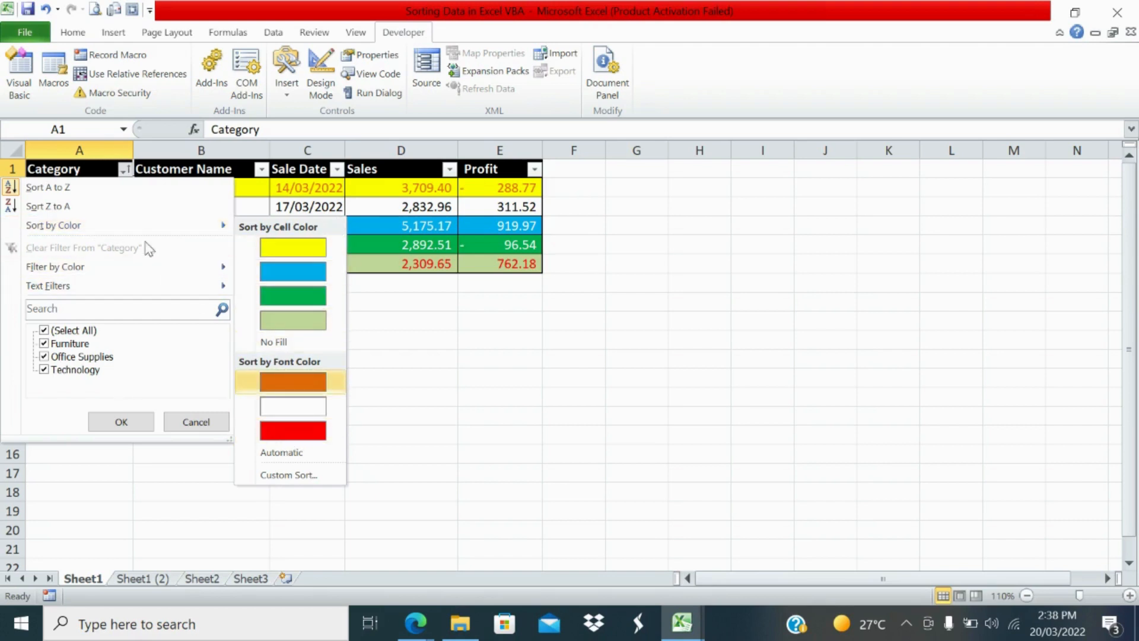
click(89, 188)
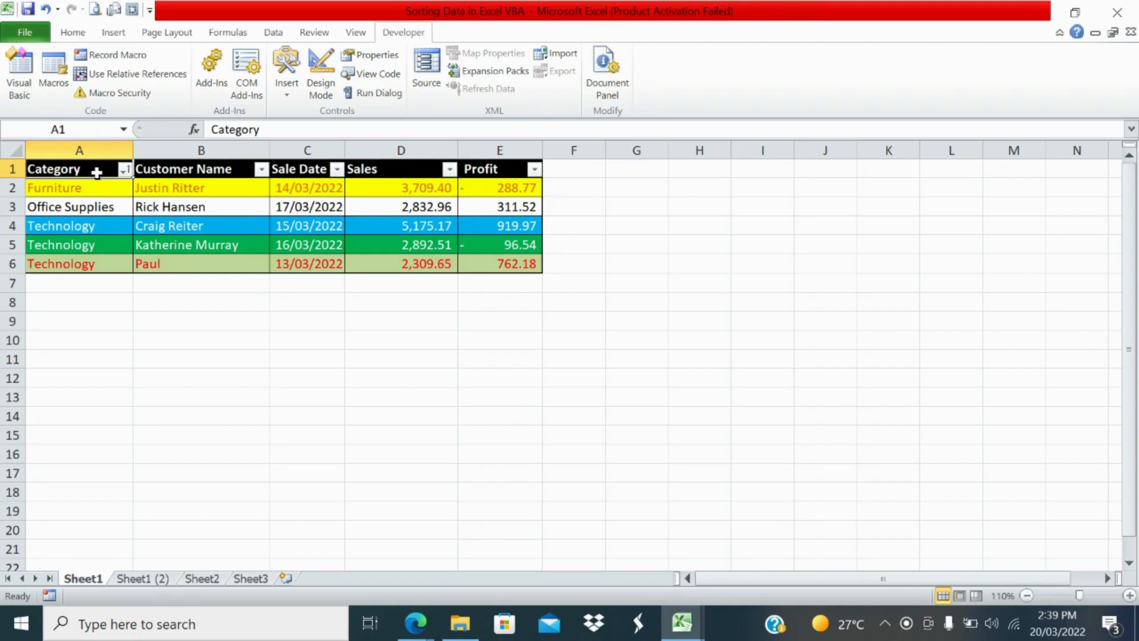
Step: Apply a single-level custom sort to the table by Customer Name, on Values, in A to Z order
click(271, 31)
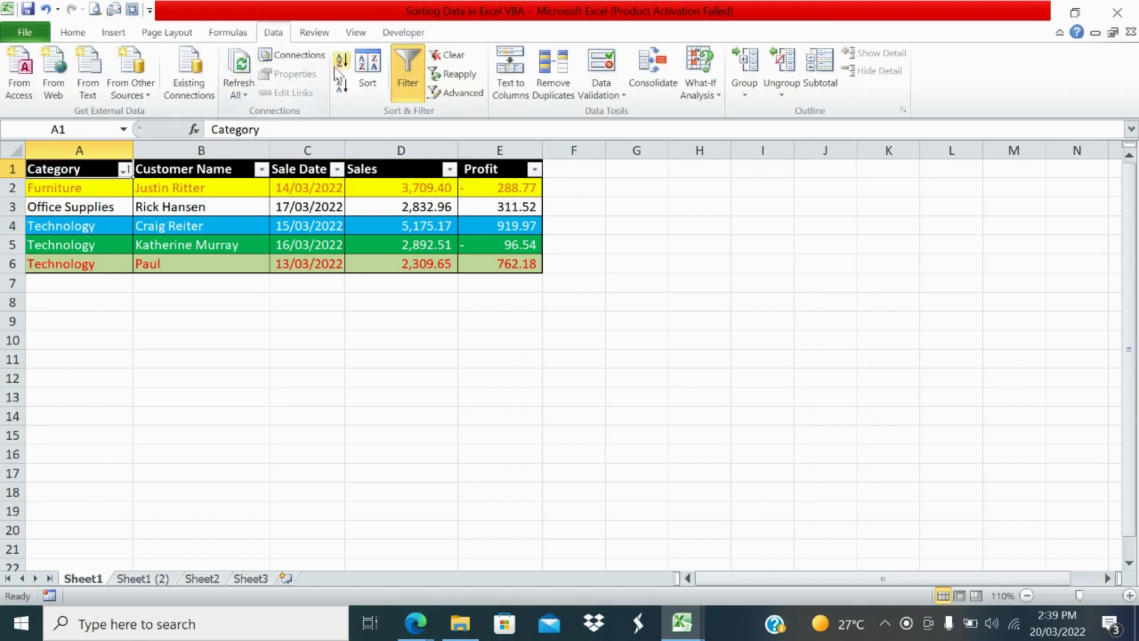
click(367, 77)
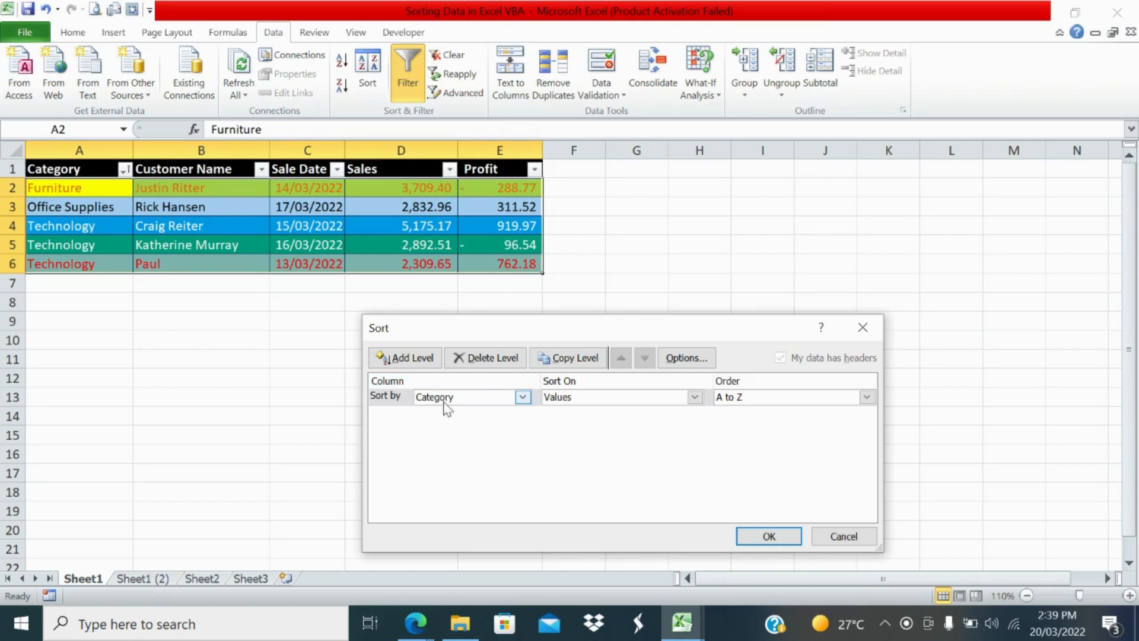
click(569, 403)
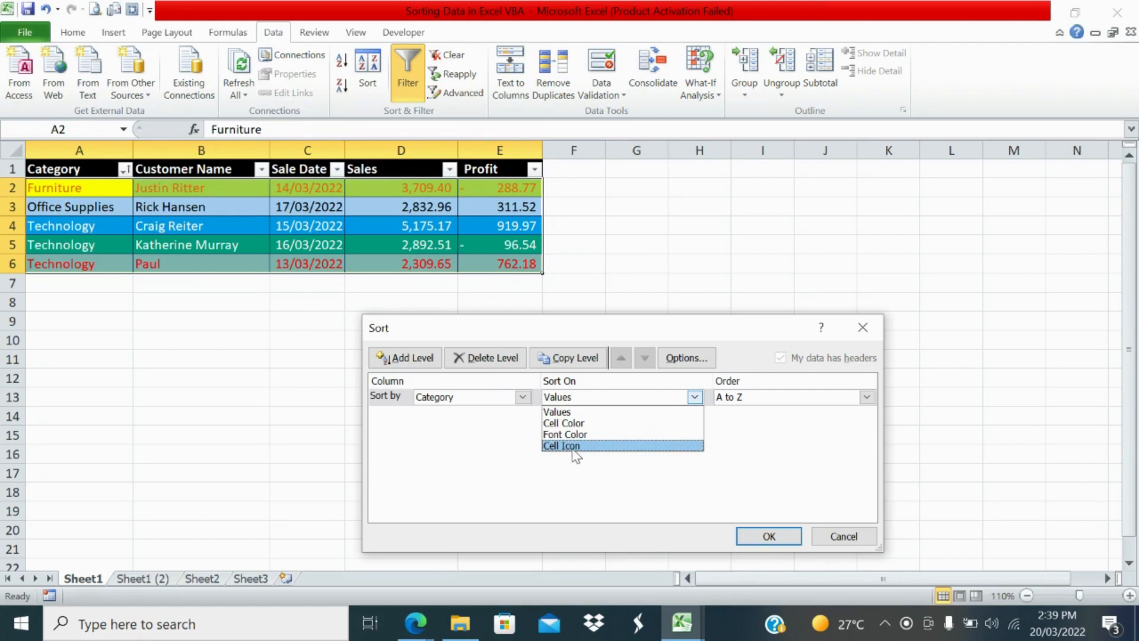
click(573, 413)
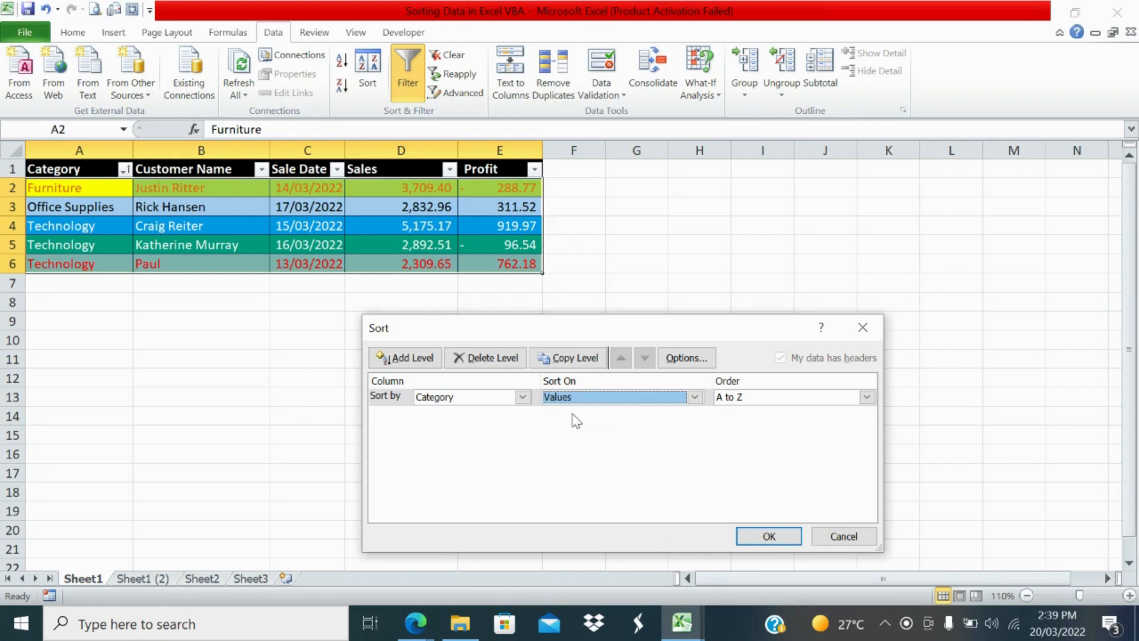
click(784, 397)
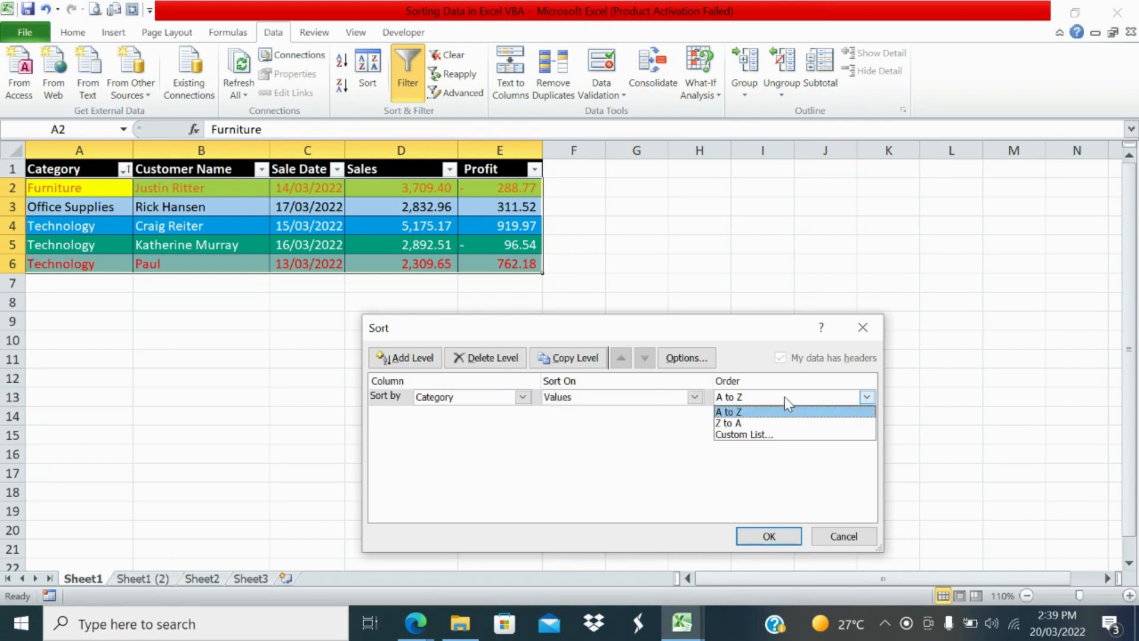
click(758, 435)
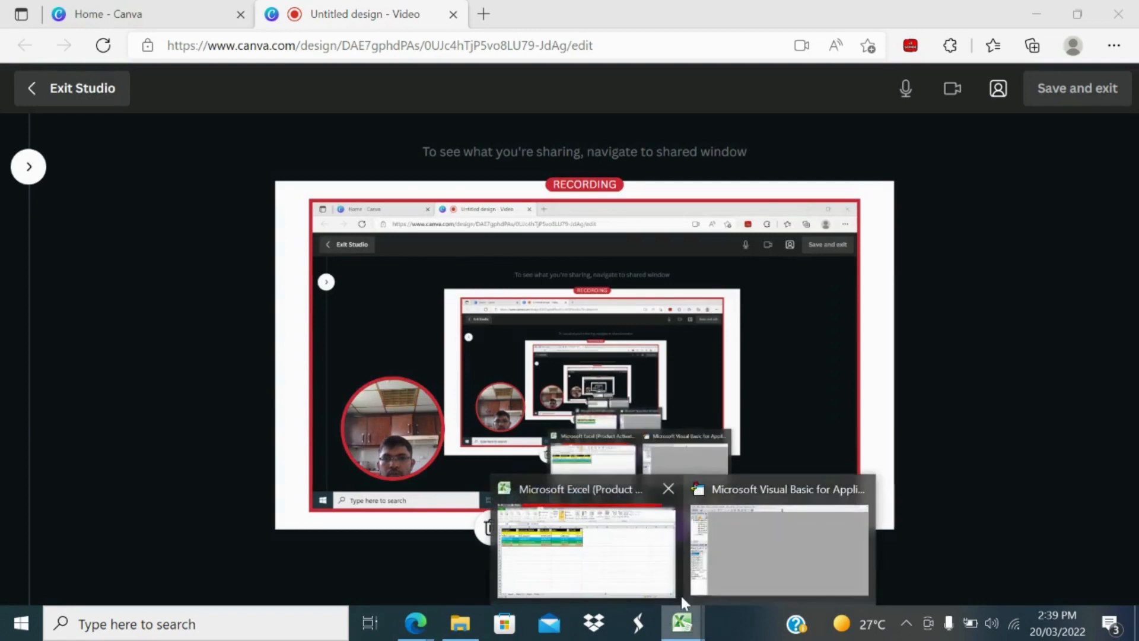
click(574, 581)
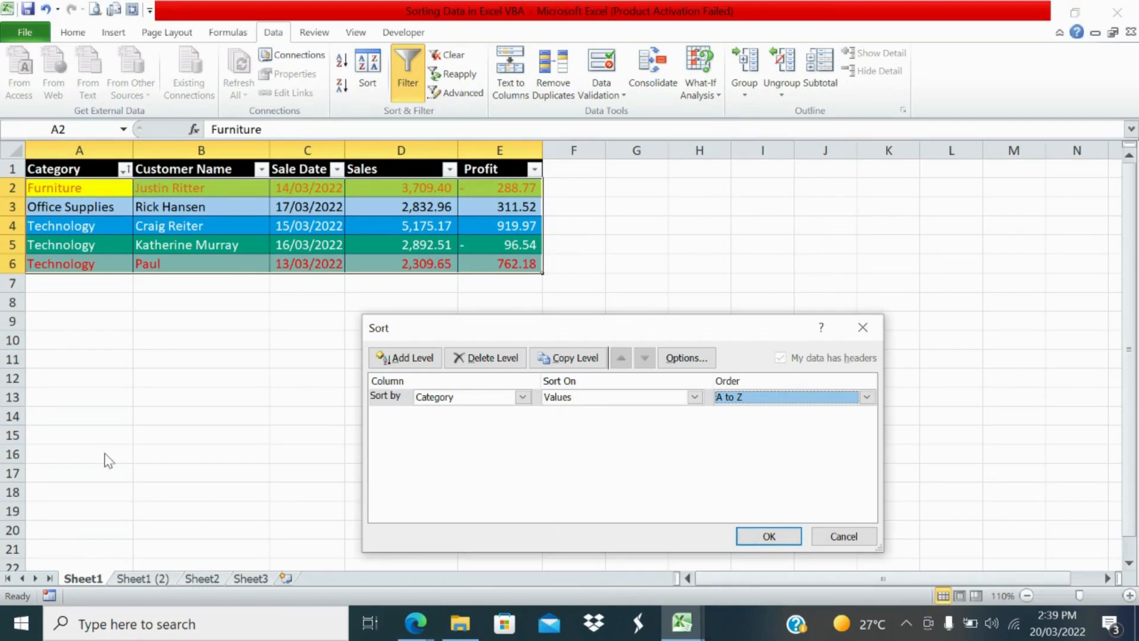
click(430, 401)
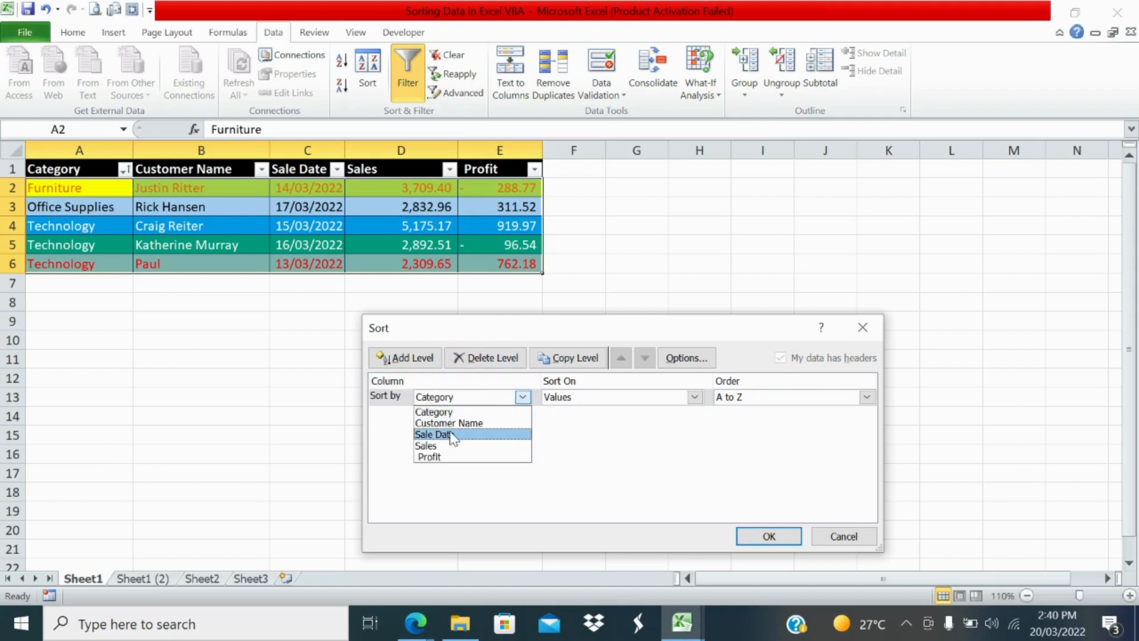
click(453, 422)
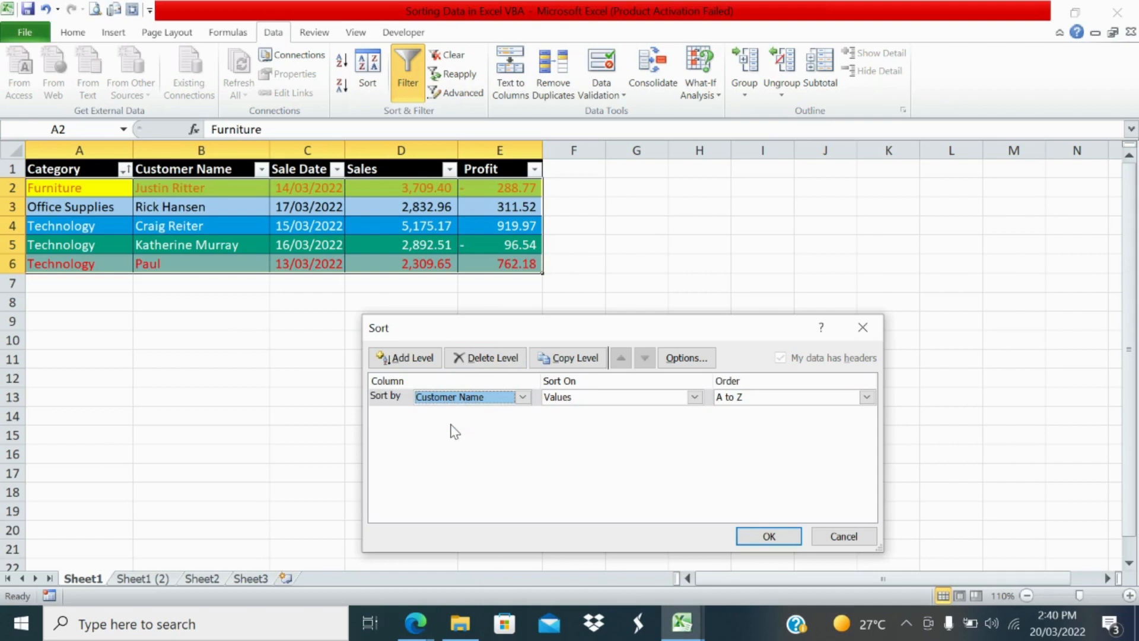
click(762, 536)
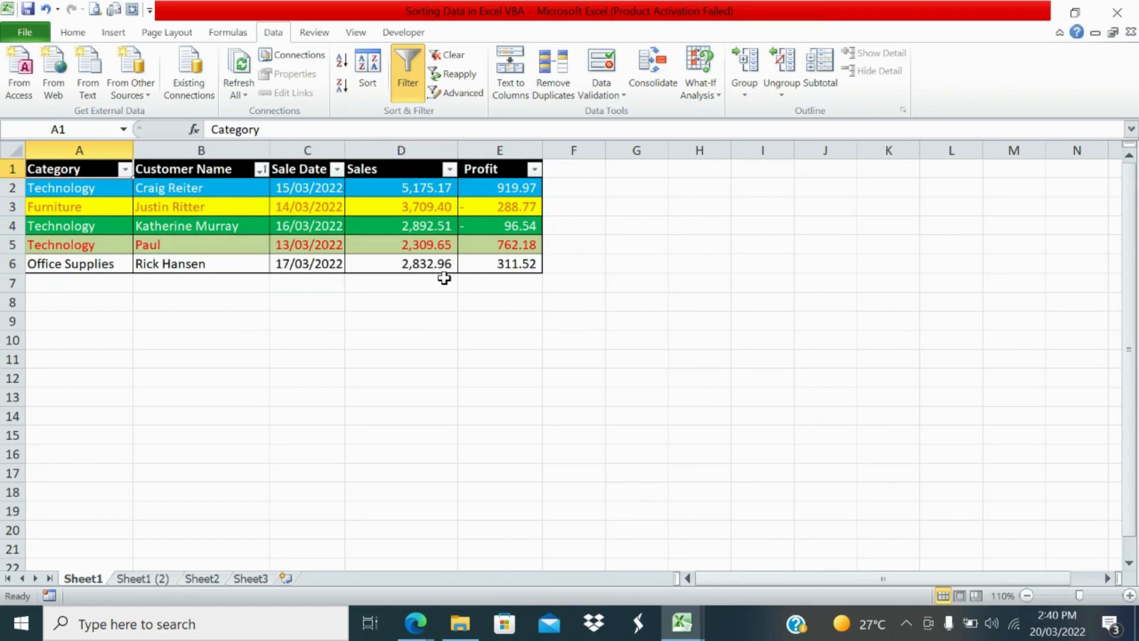
Step: Start another custom sort of the table with Category as the first sort level
click(184, 169)
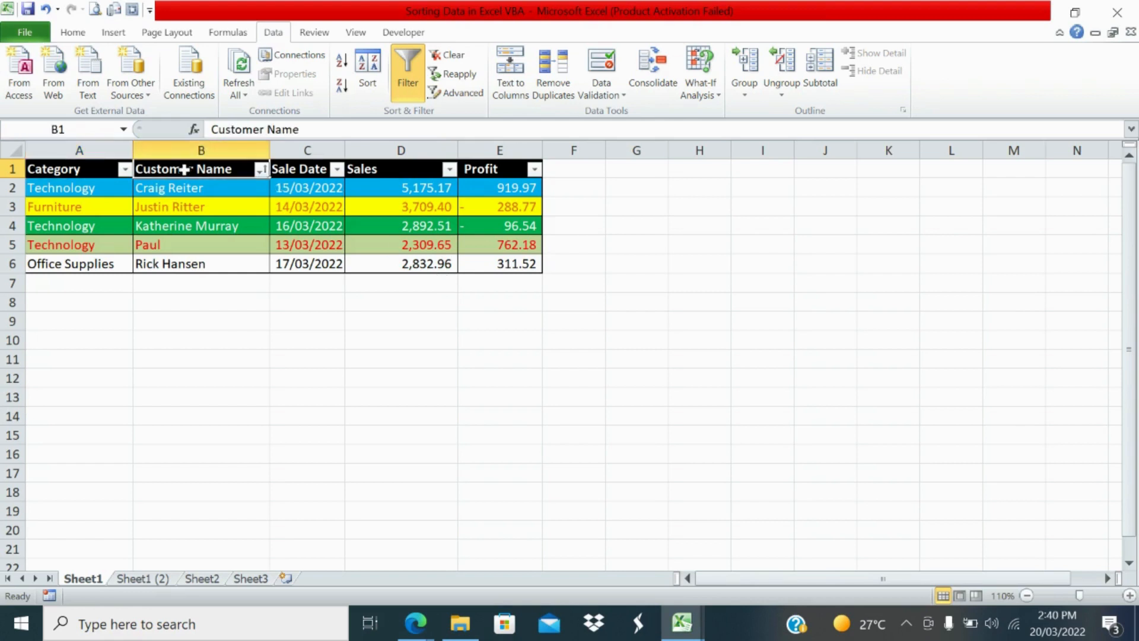
click(374, 62)
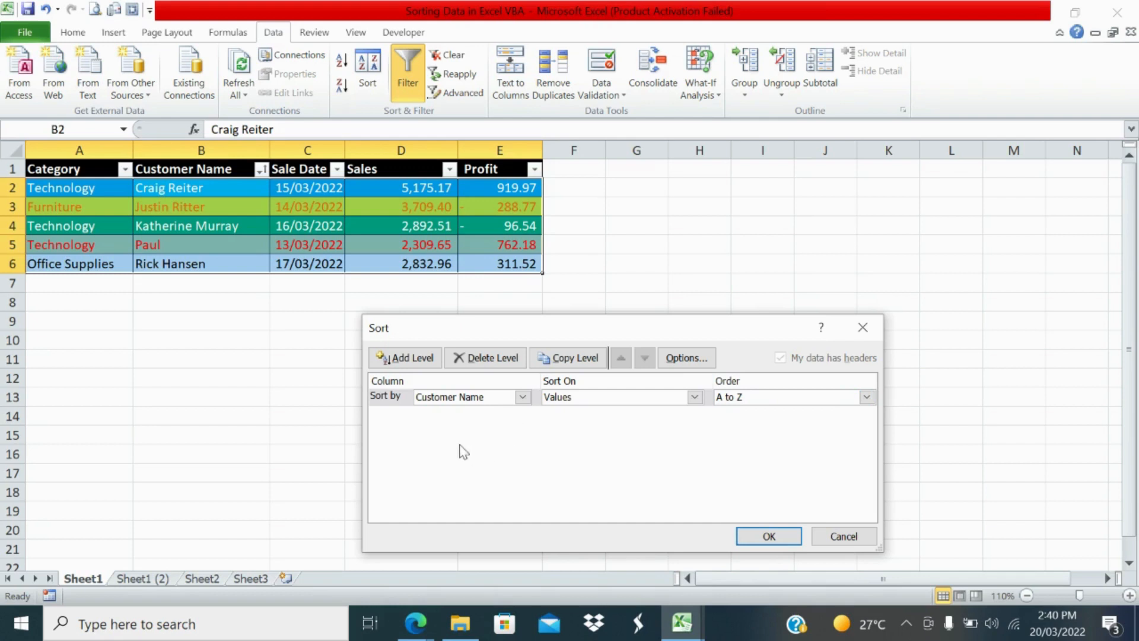
click(469, 401)
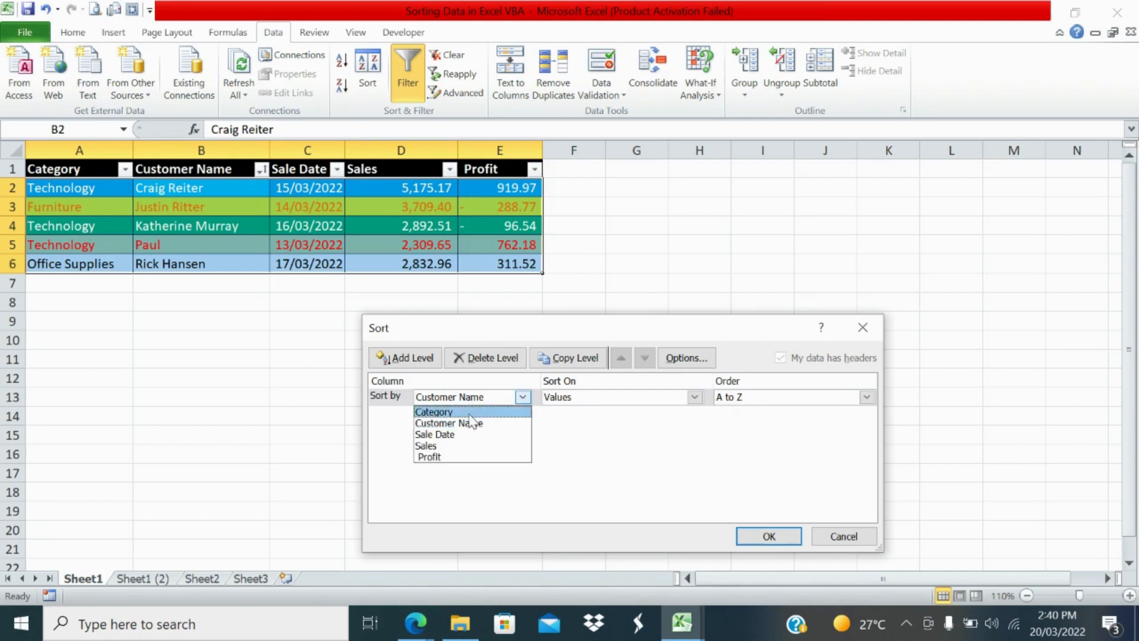
click(469, 415)
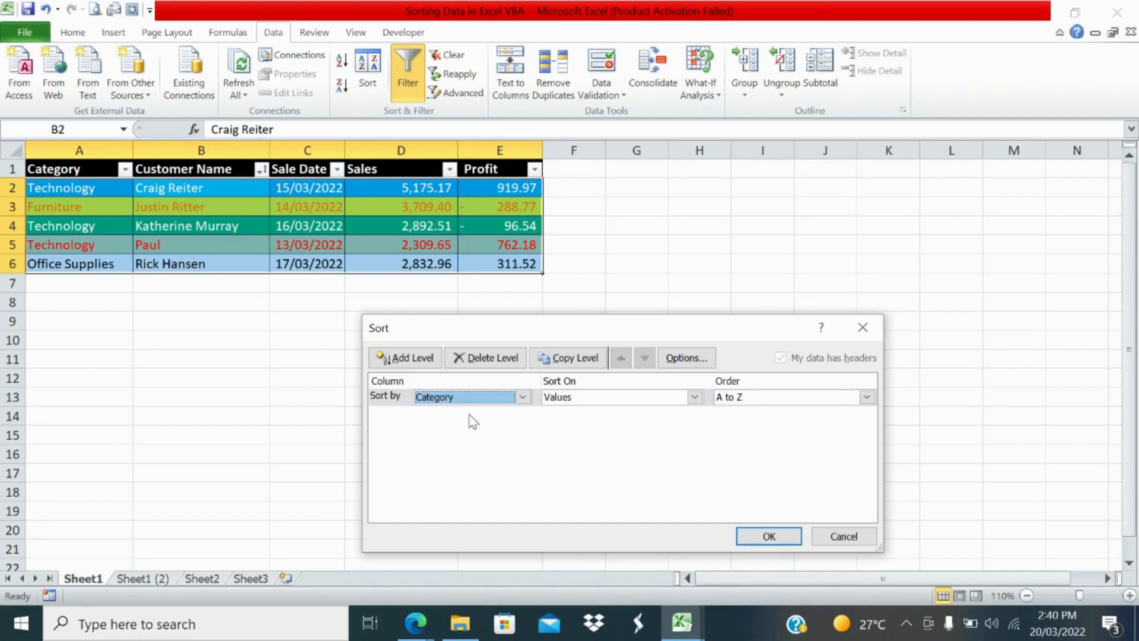
Step: Add a second sort level on Sale Date, using Values from Oldest to Newest, and apply the sort
click(401, 358)
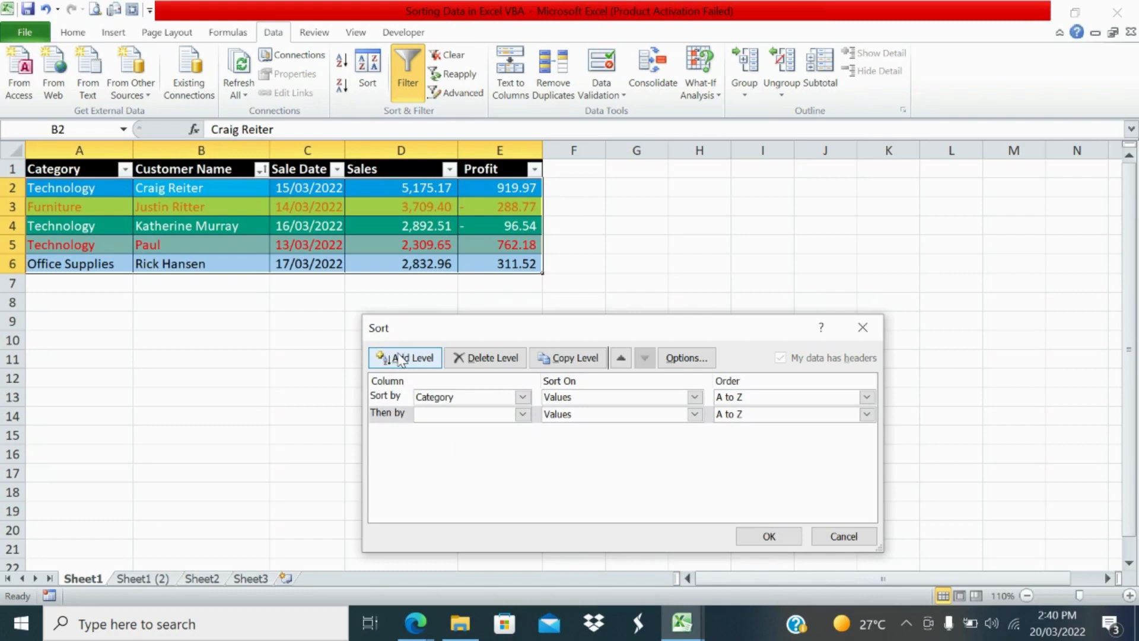
click(467, 415)
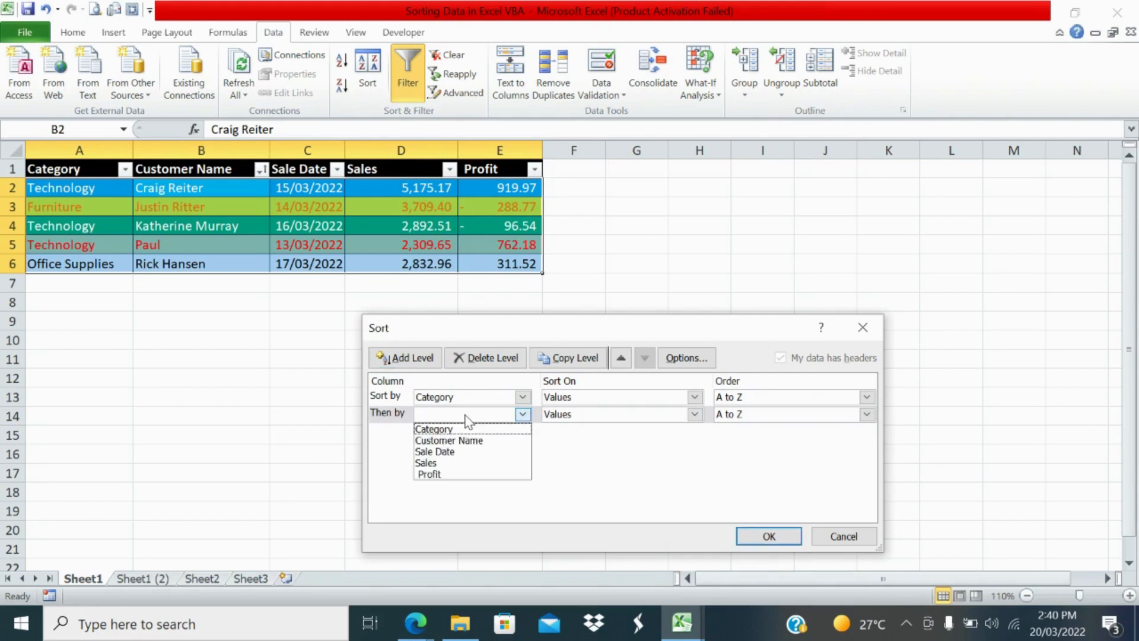
click(469, 450)
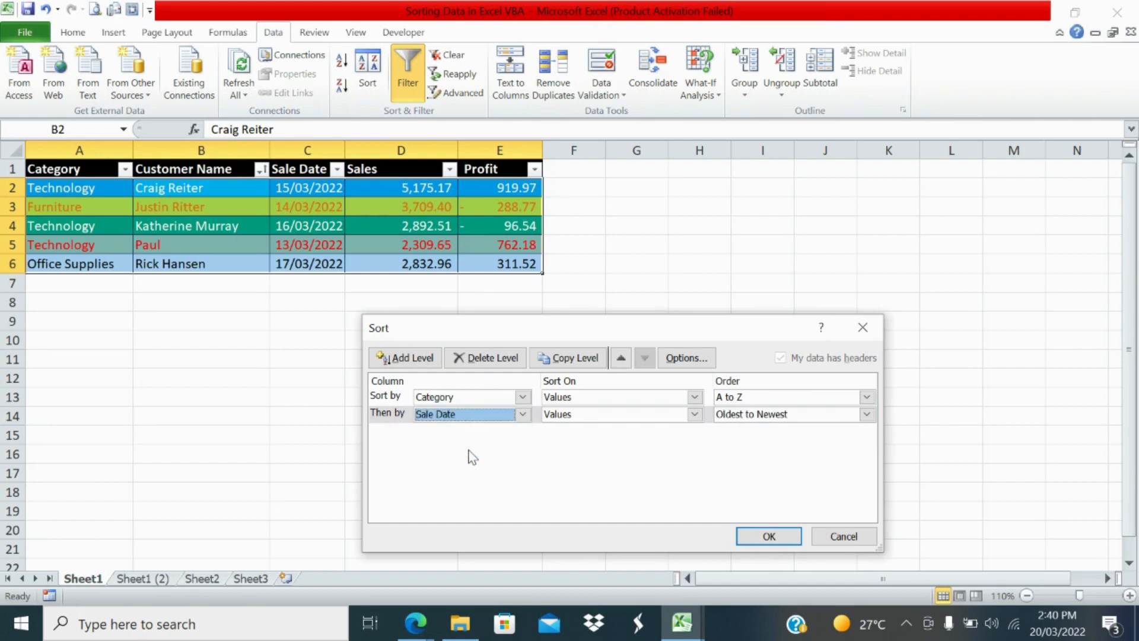
click(582, 414)
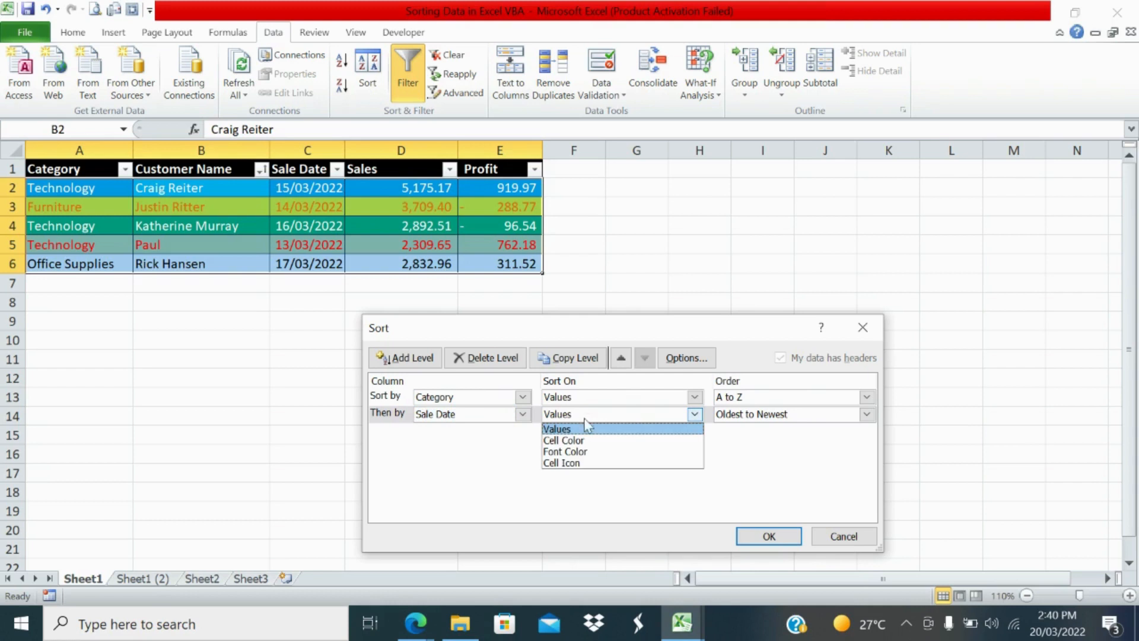
click(585, 428)
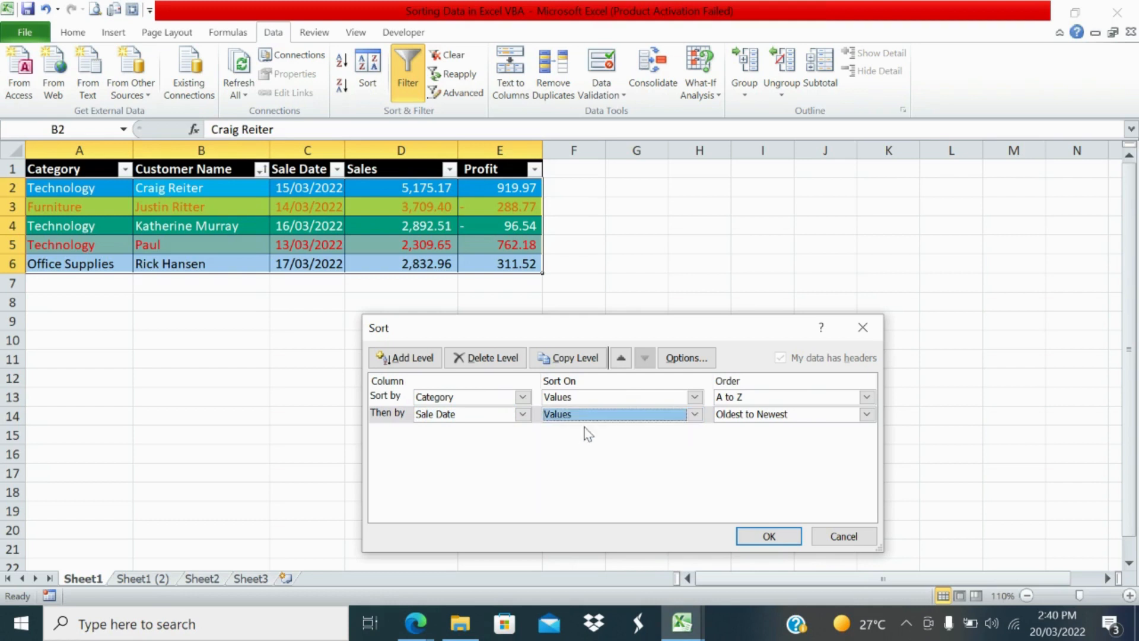
click(732, 416)
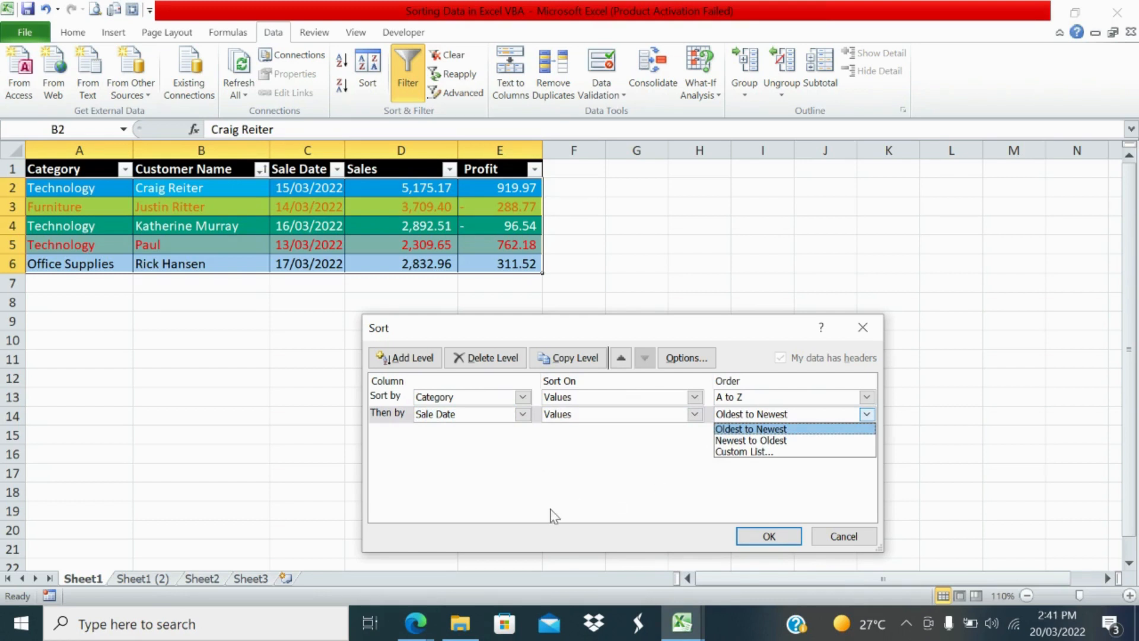
click(669, 470)
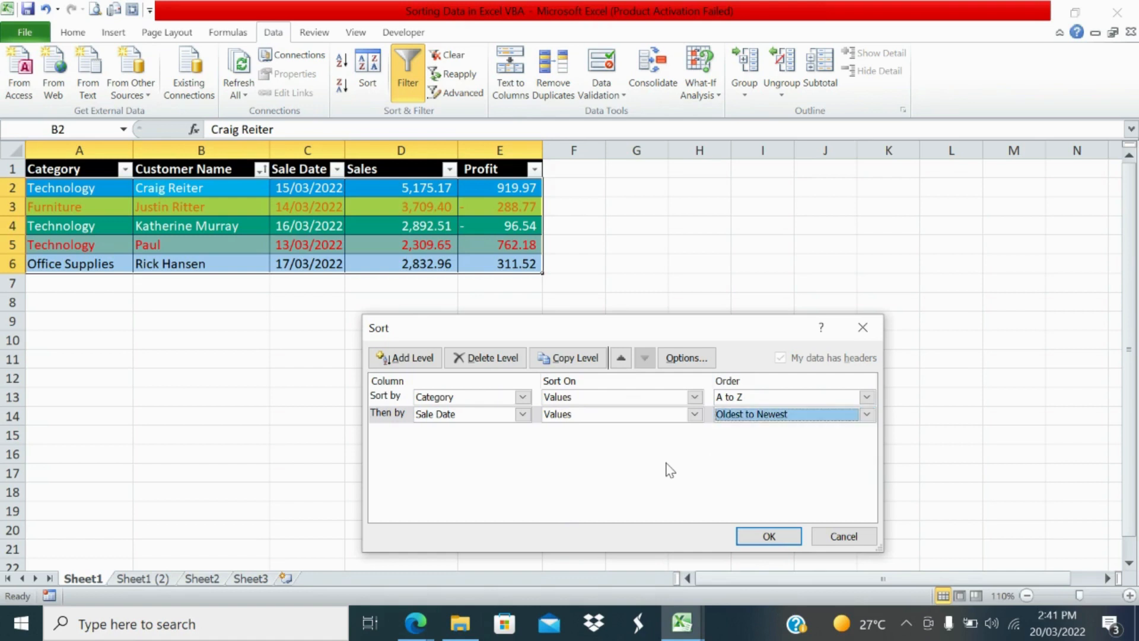
click(768, 537)
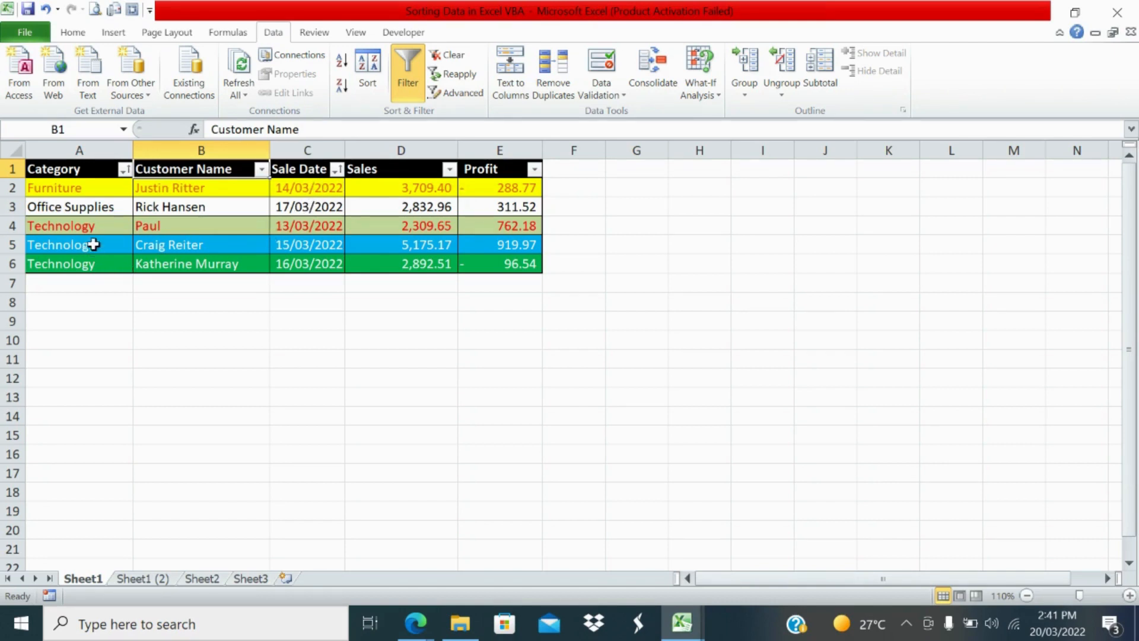
Step: Check the sale date order within the Technology rows of the table
click(92, 225)
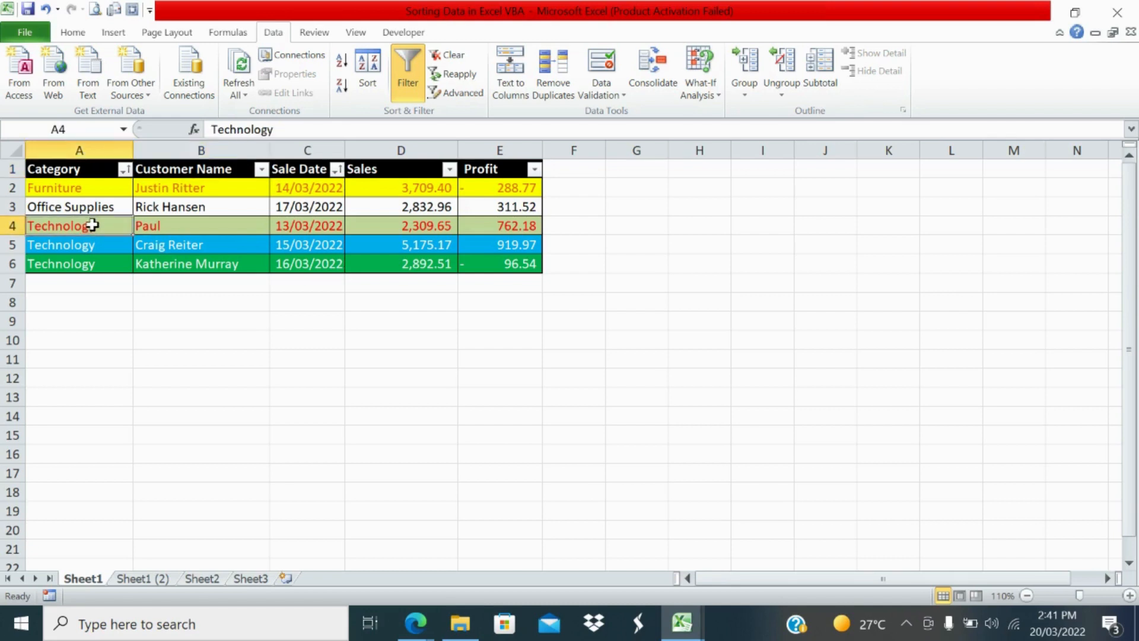
click(303, 226)
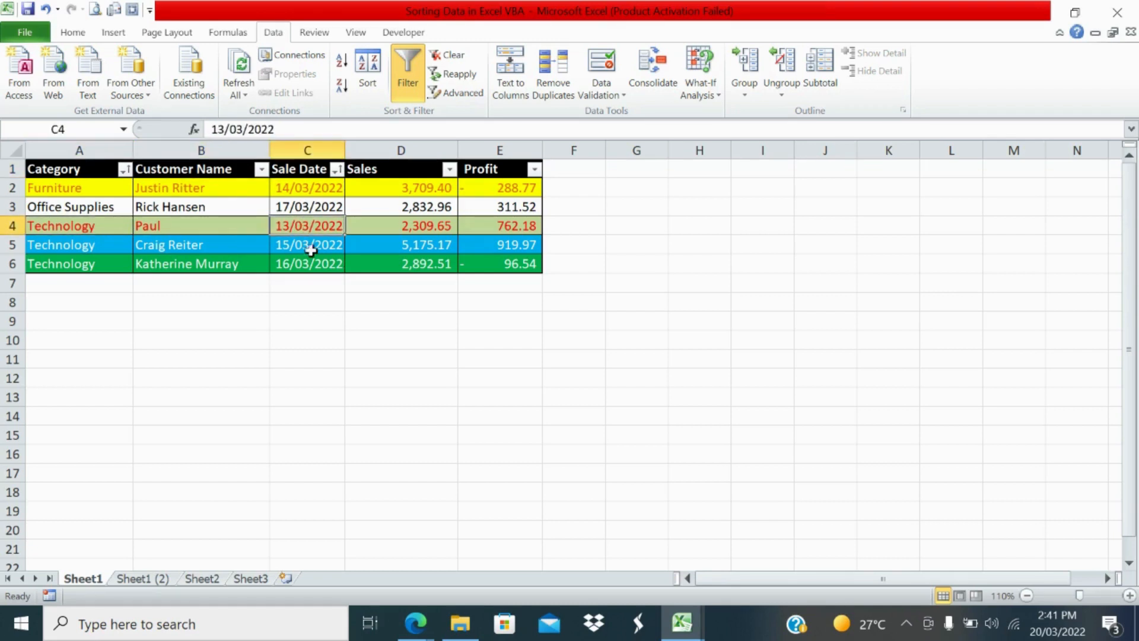
click(310, 259)
click(310, 245)
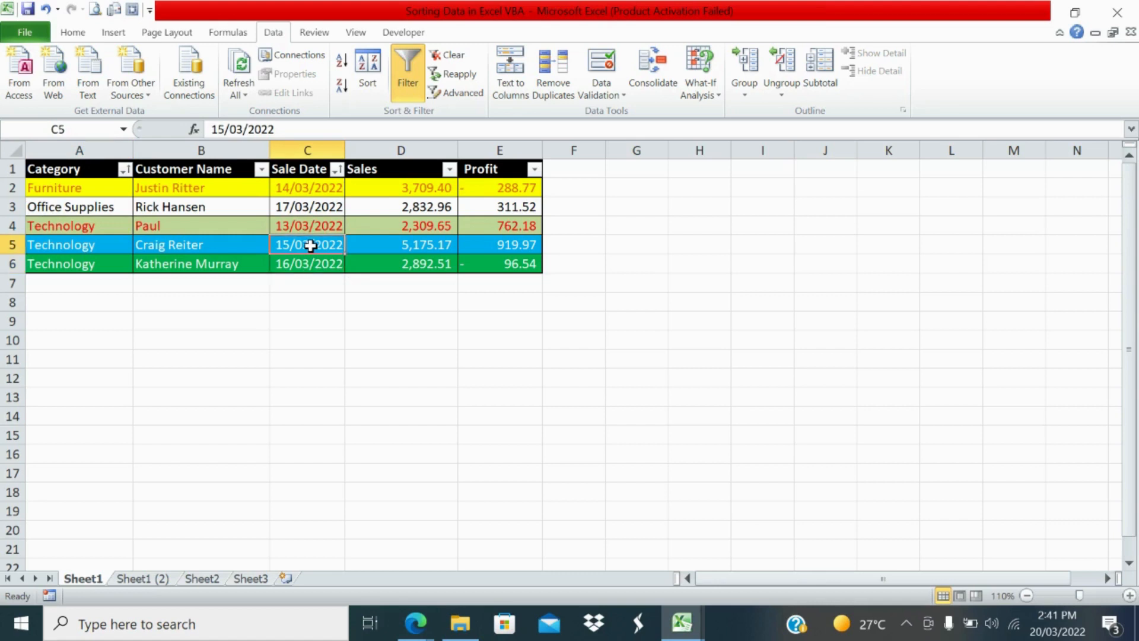
click(314, 280)
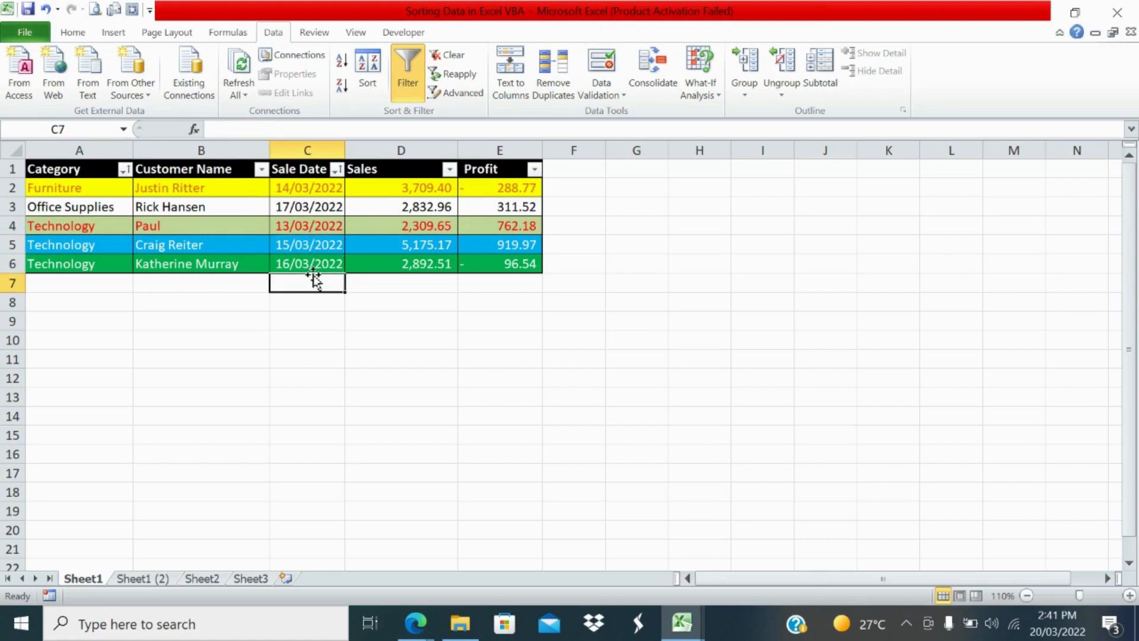
click(318, 321)
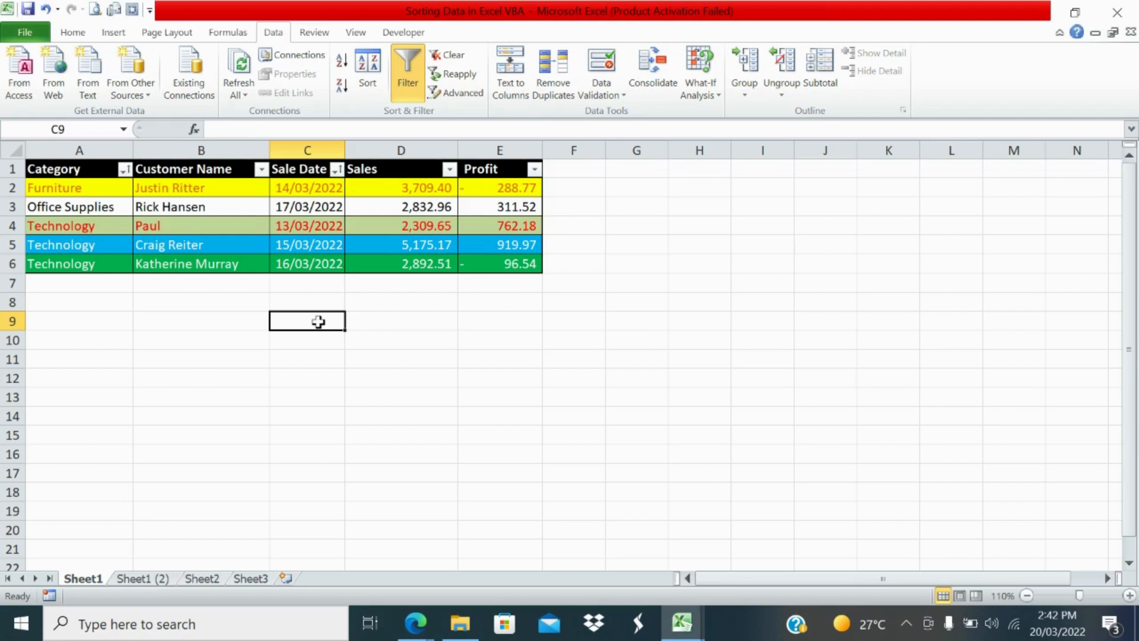
Step: Start recording a macro named Single_level_sorting, stored in This Workbook
click(393, 33)
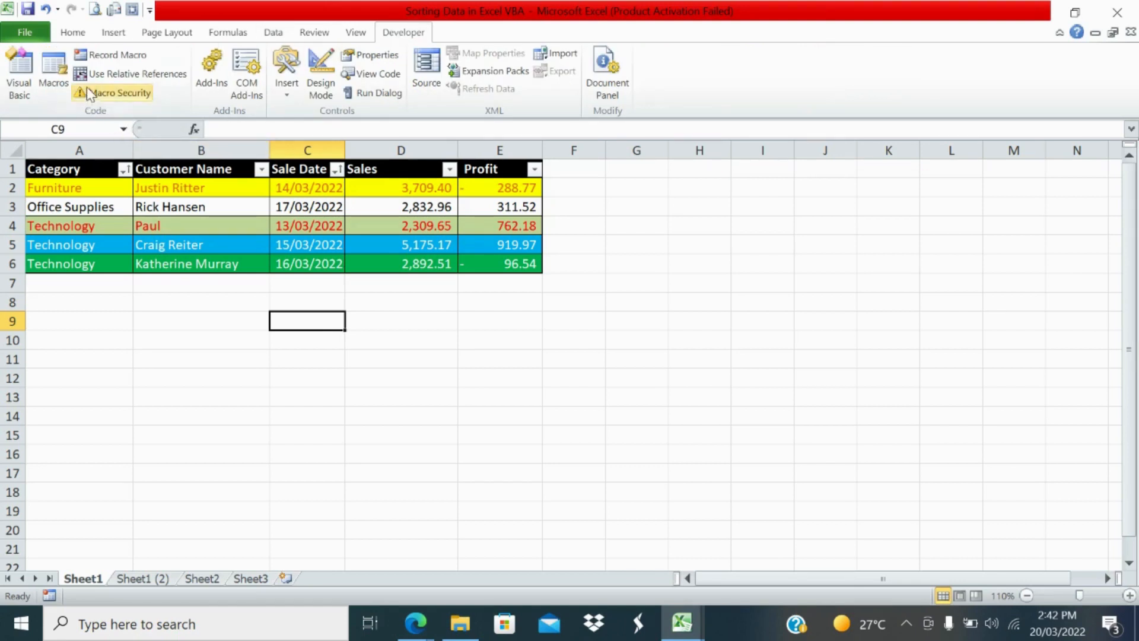
click(112, 56)
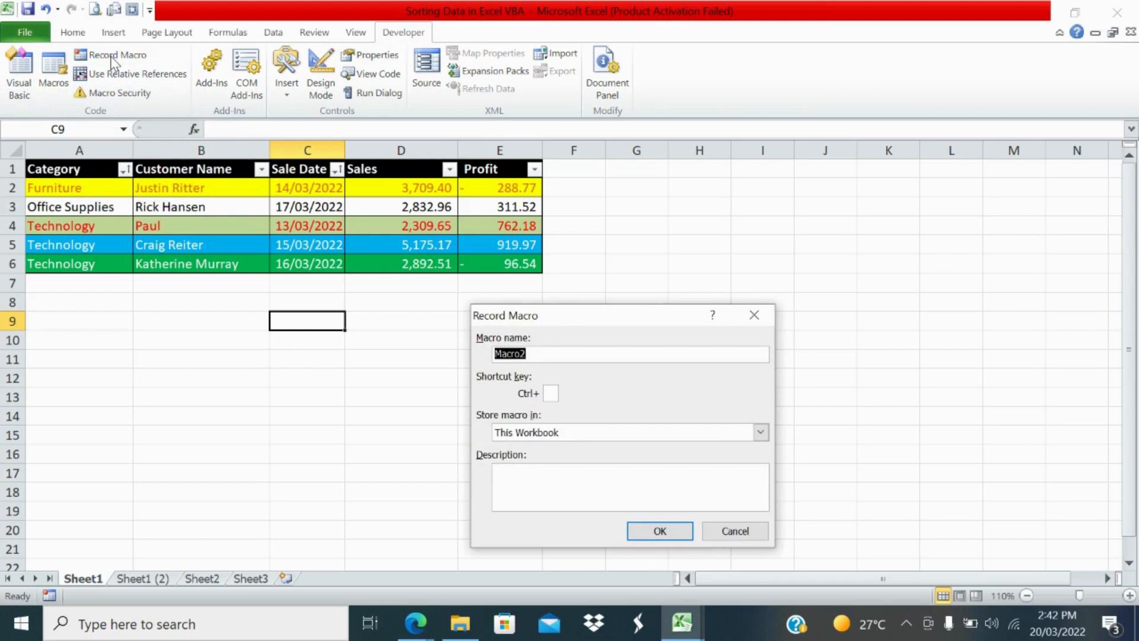
text(Single_level_sorting)
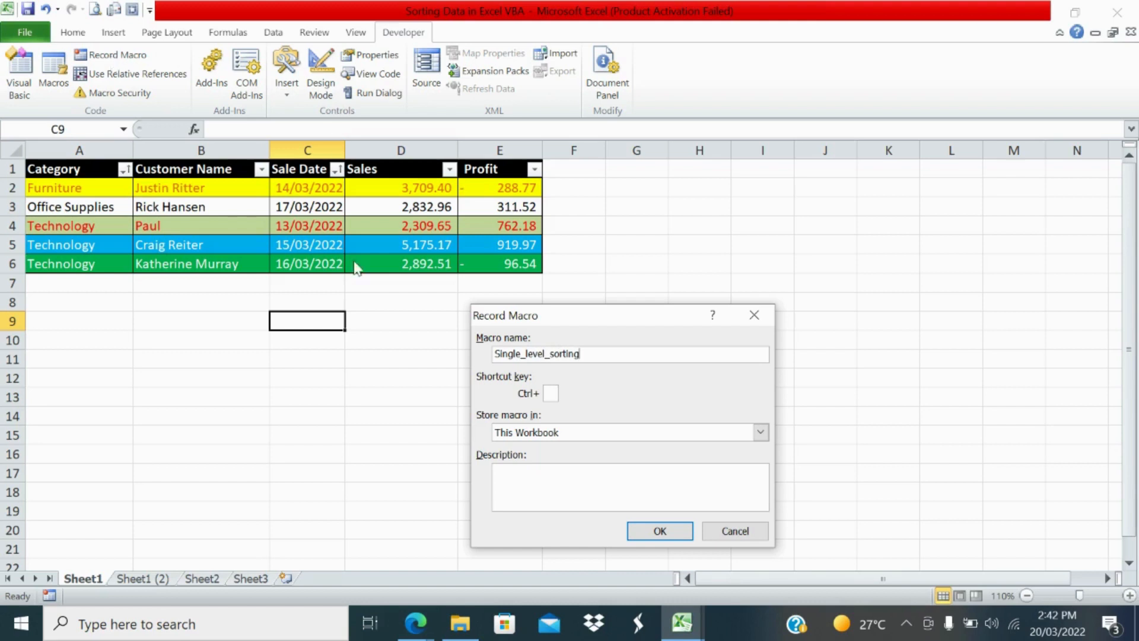
click(686, 531)
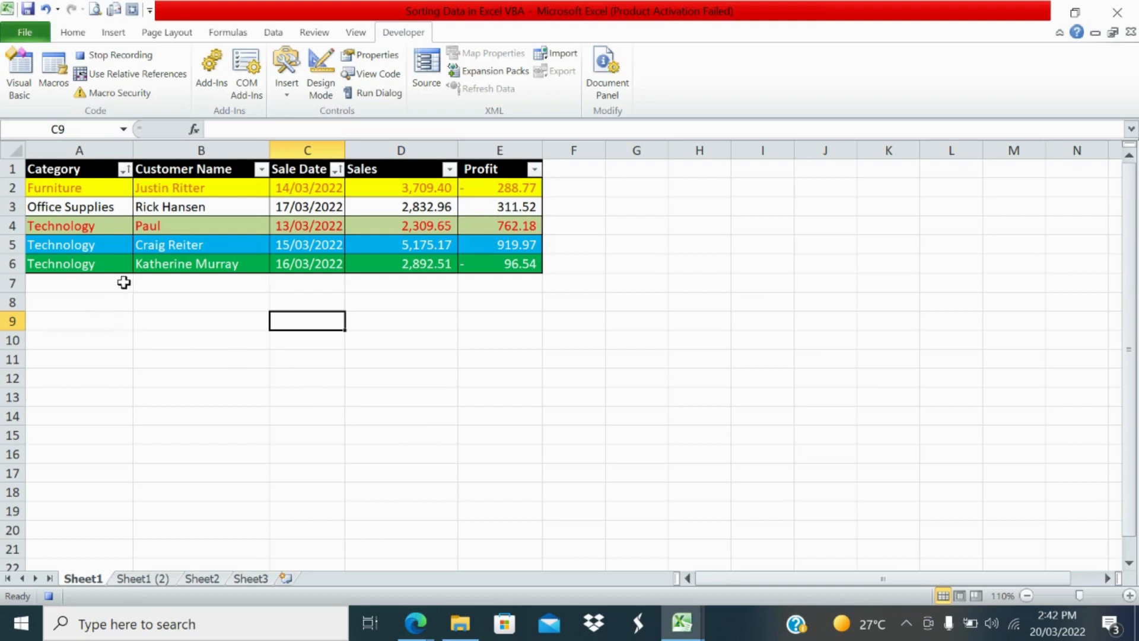
click(72, 169)
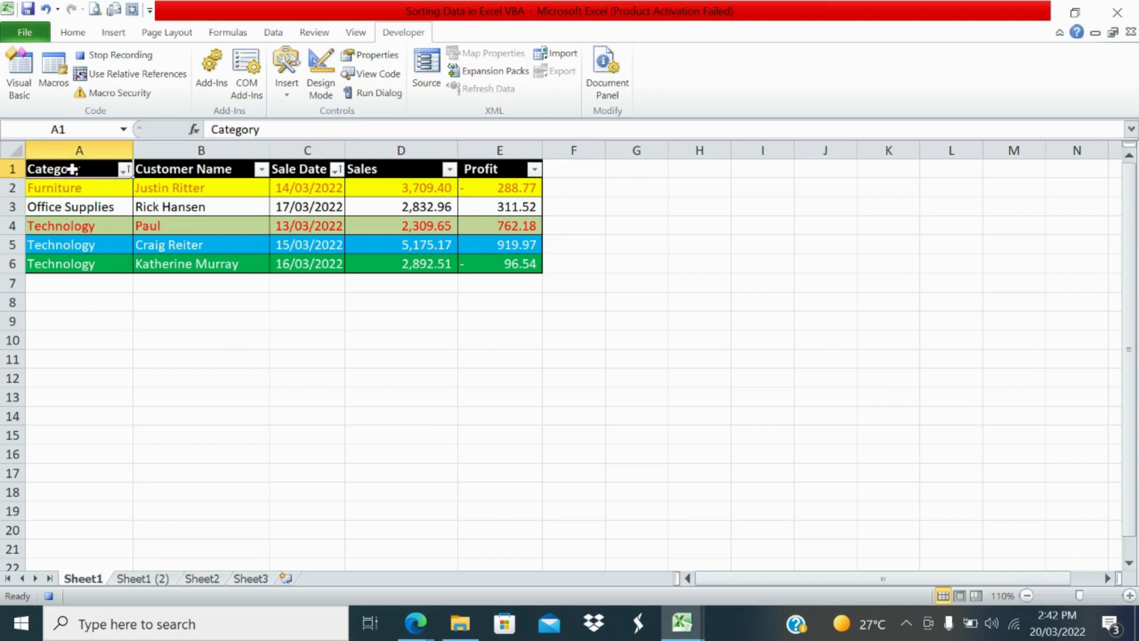
click(125, 171)
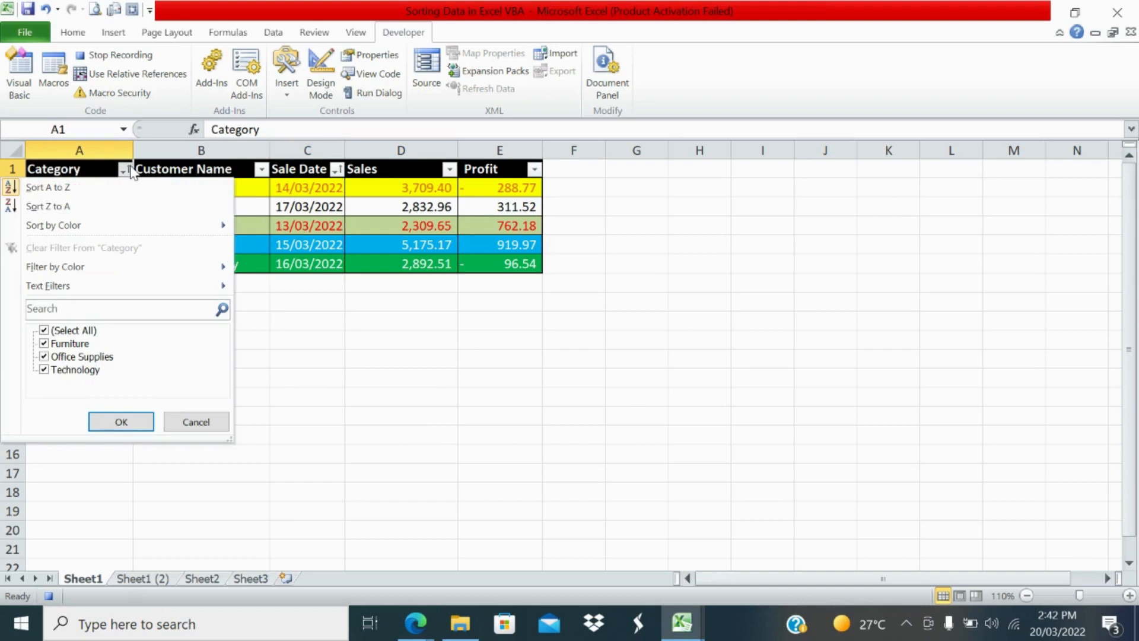
click(312, 317)
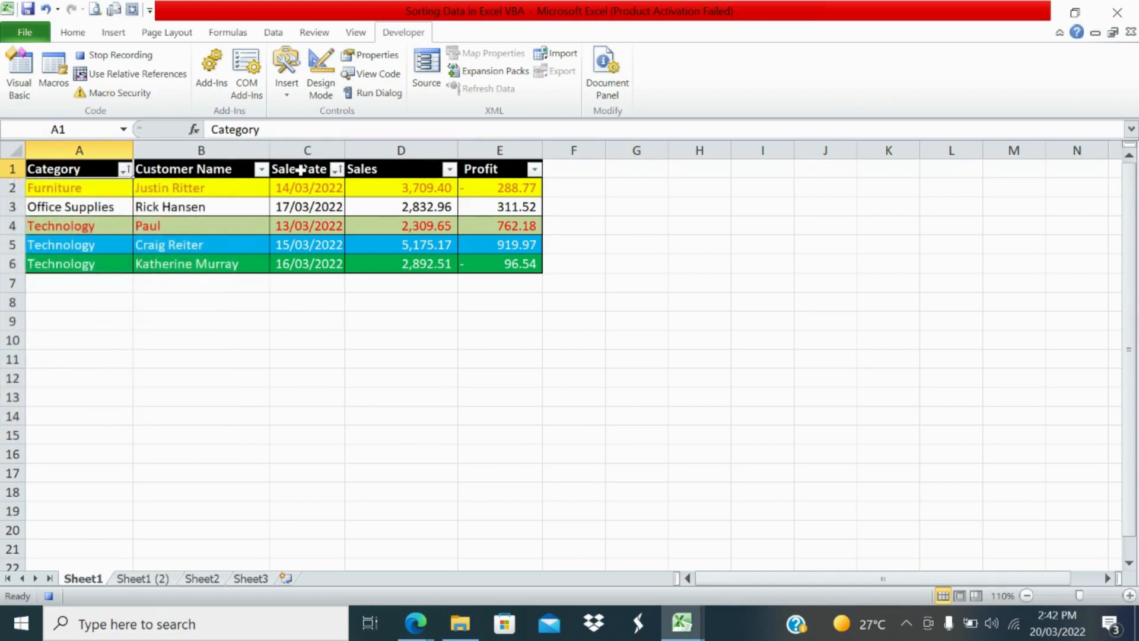
Step: Sort the table by Sale Date from Oldest to Newest and stop the macro recording
click(301, 170)
click(336, 171)
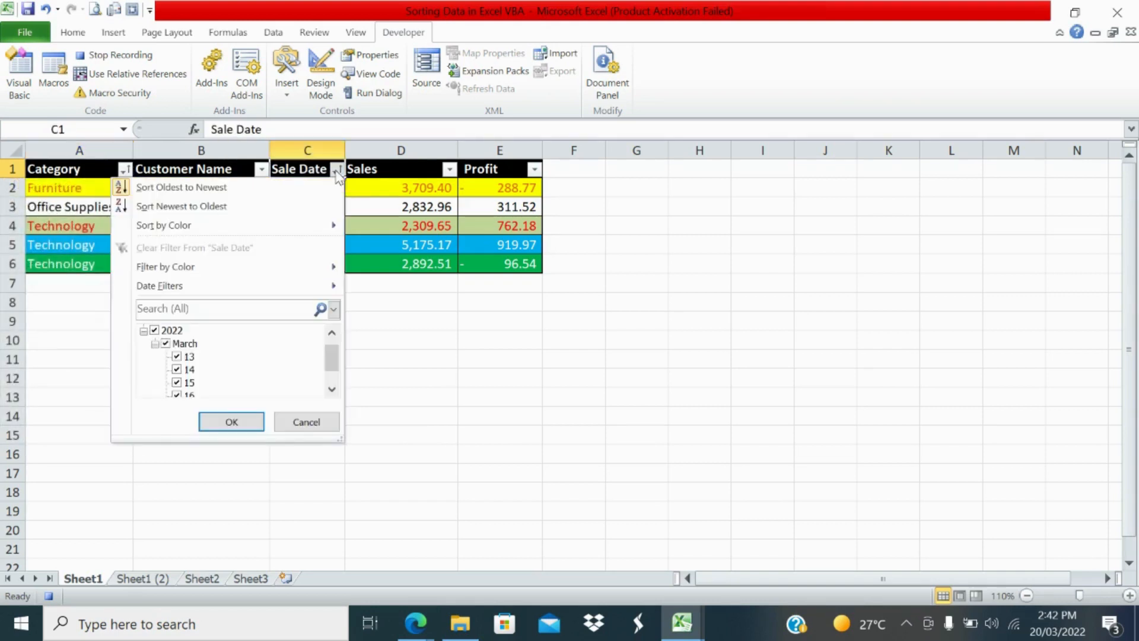
click(286, 189)
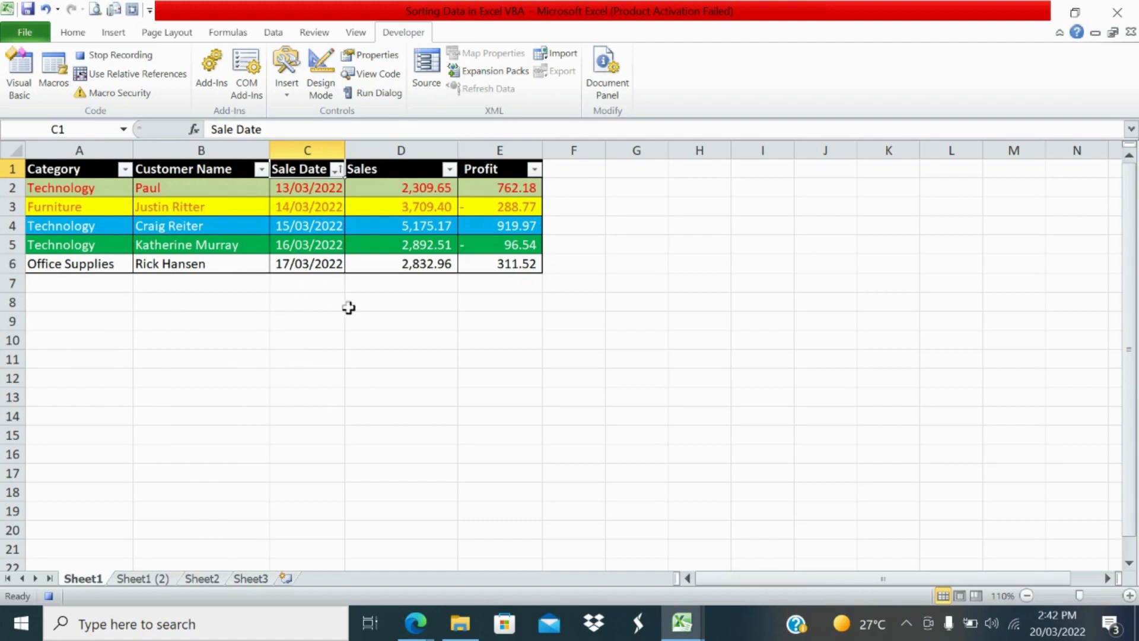
click(373, 320)
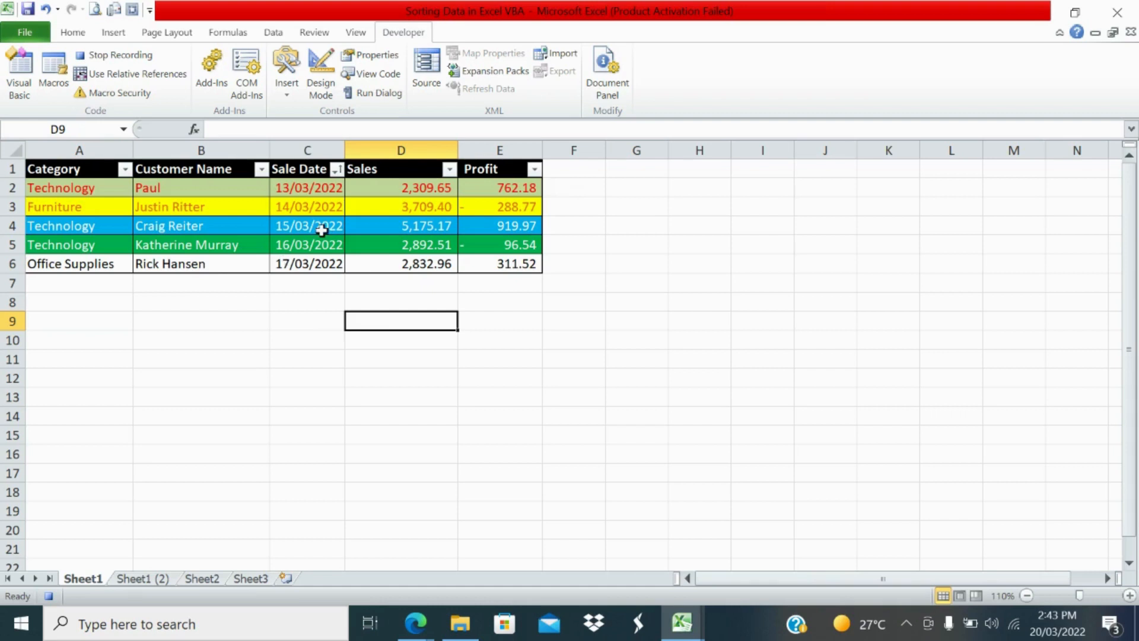
click(111, 55)
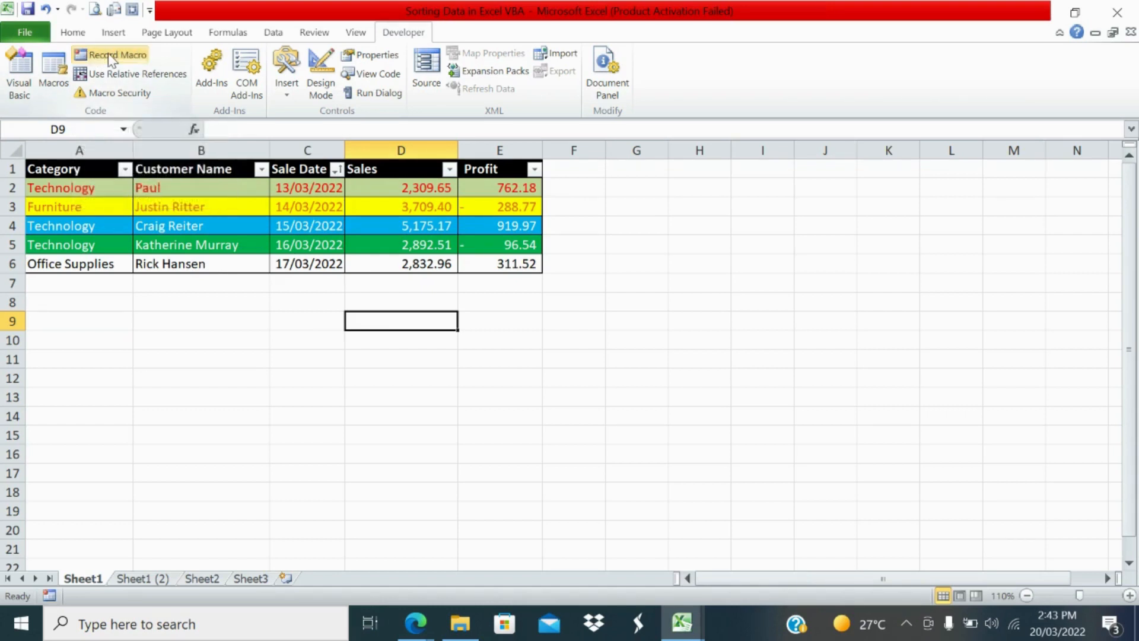
Step: Draw a form control button over about cells G3:H4 and assign the Single_level_sorting macro to it
click(635, 261)
click(626, 201)
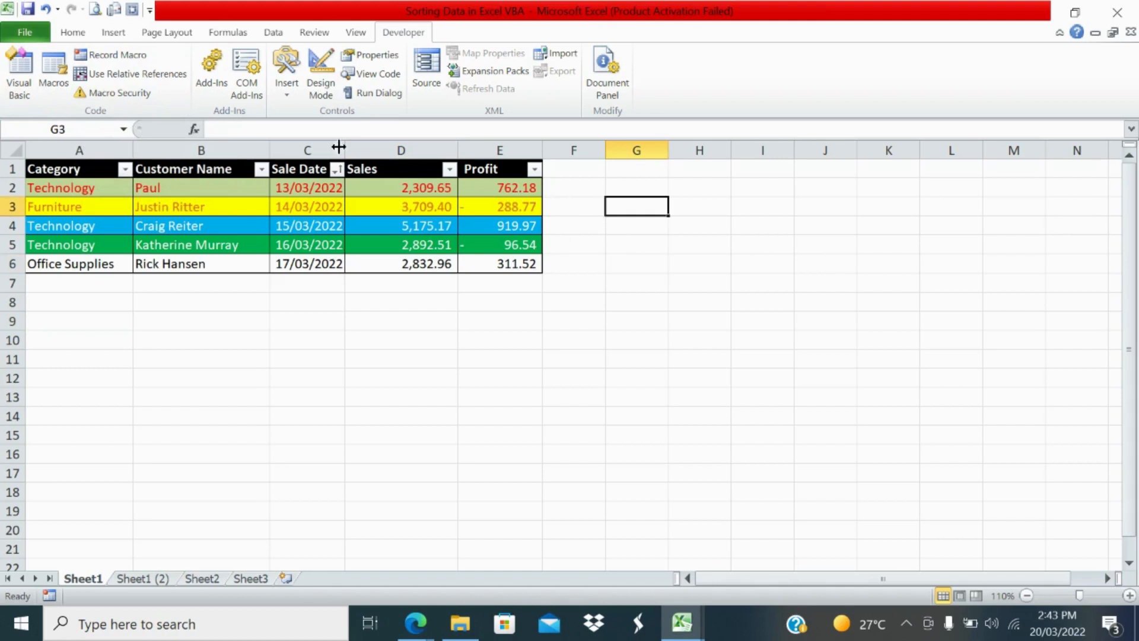
click(278, 98)
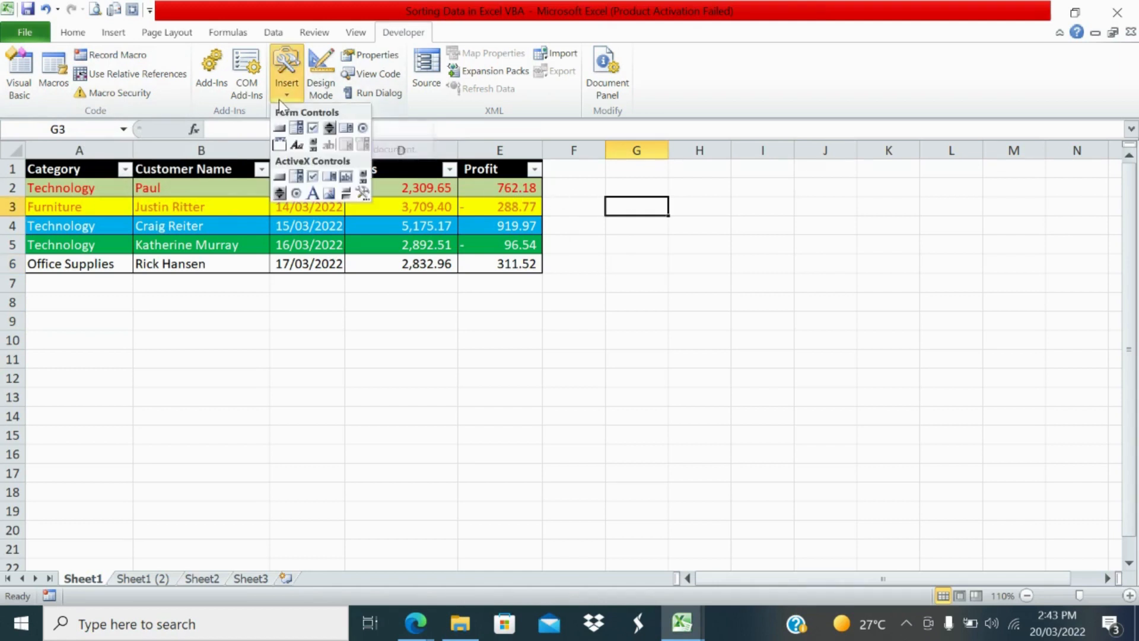
click(283, 131)
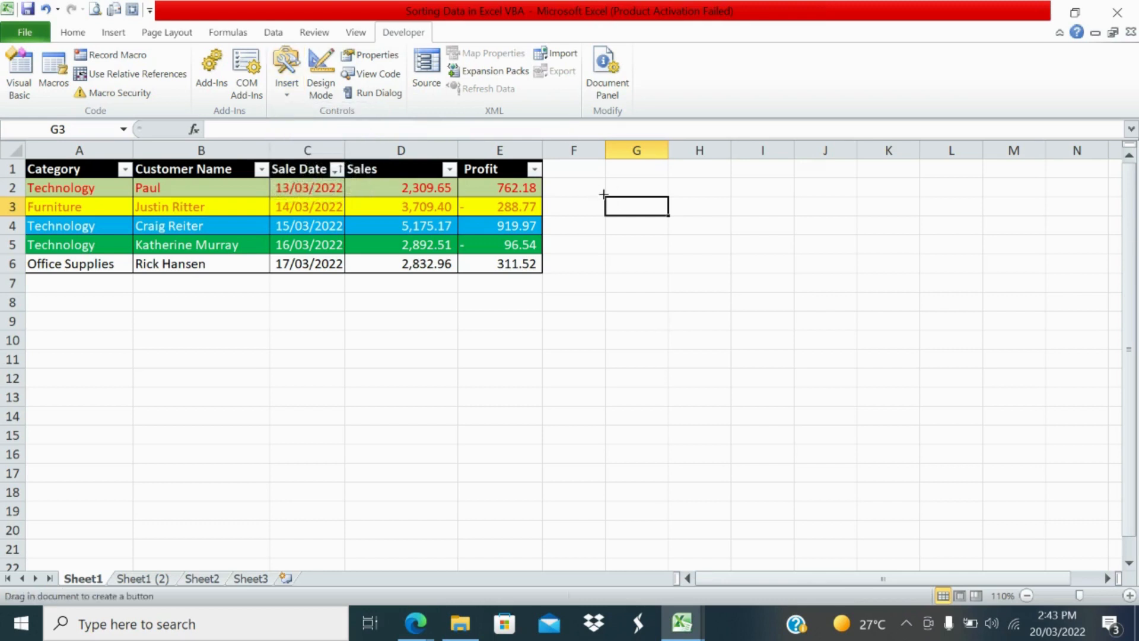
mouse_move(604, 194)
mouse_down()
mouse_move(698, 212)
mouse_move(712, 233)
mouse_up()
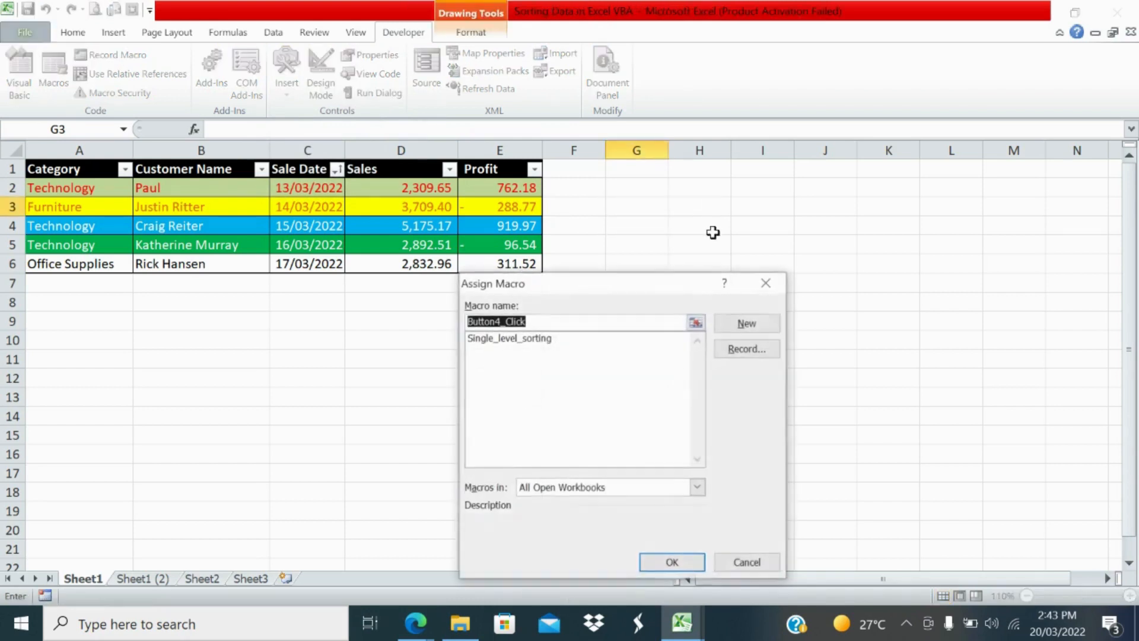
click(524, 340)
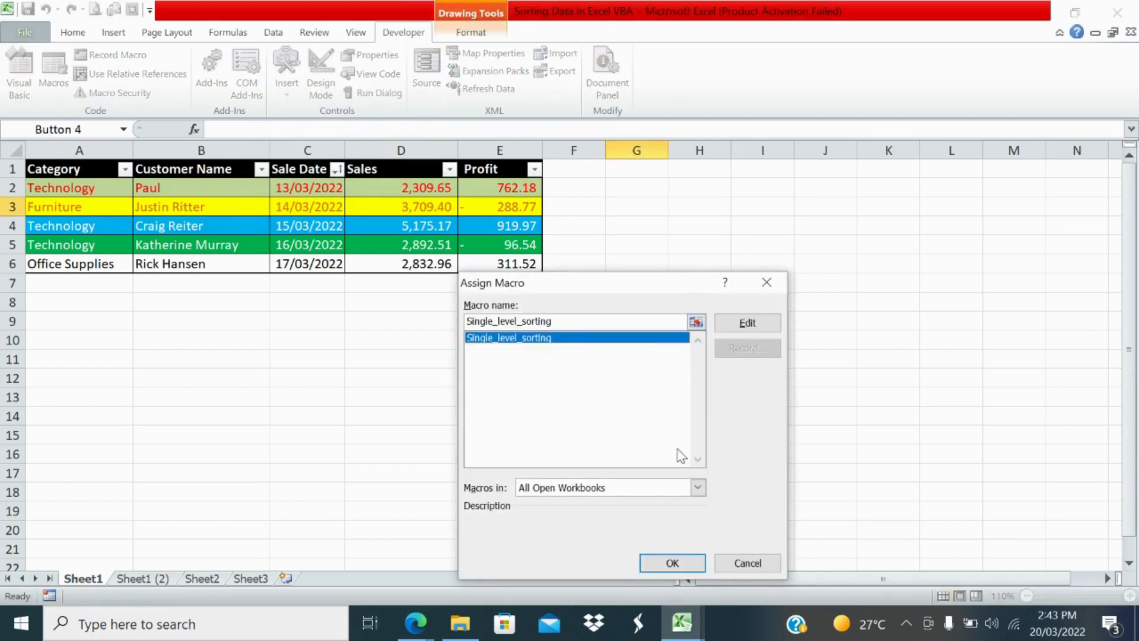
click(672, 563)
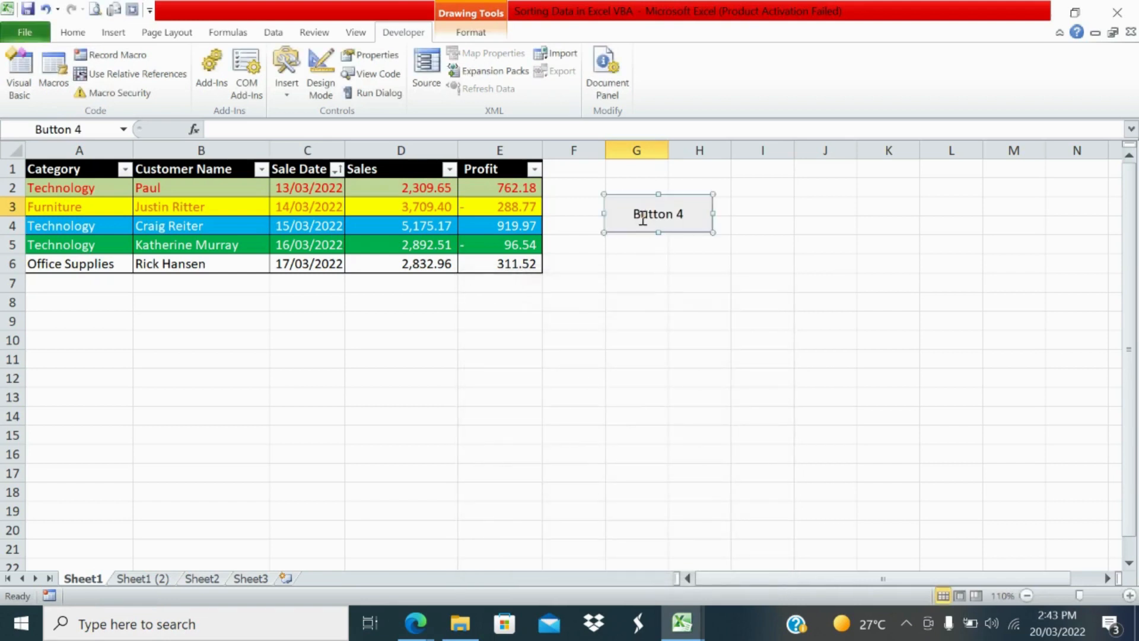
Step: Replace the new button's label with "Single Level Sorting"
right_click(643, 220)
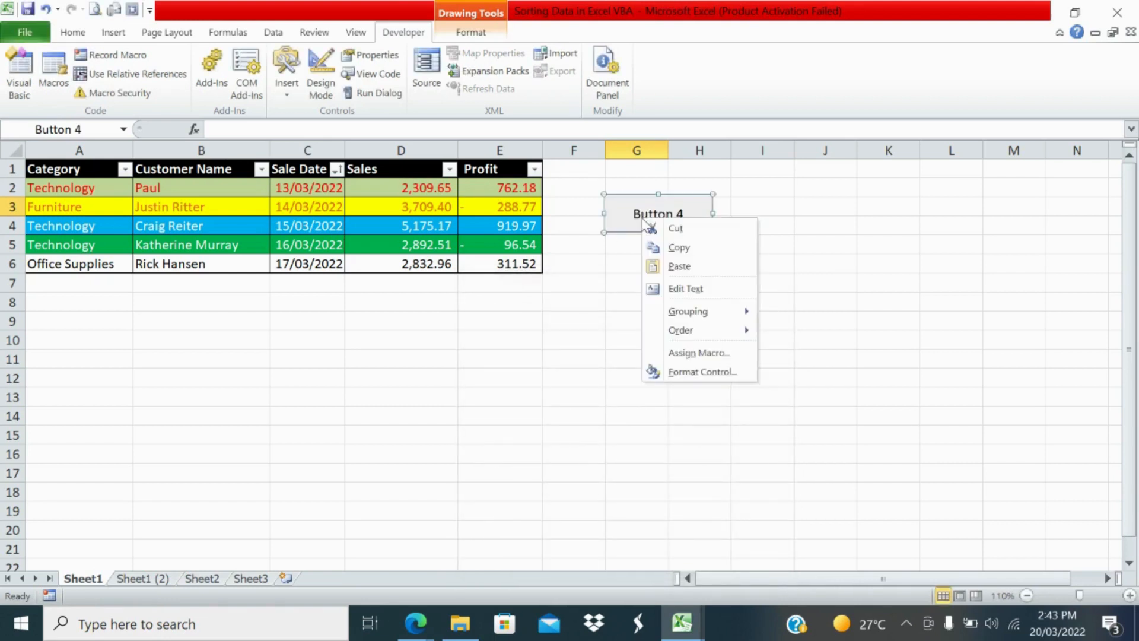
click(703, 289)
key(Delete)
key(Delete)
key(Delete)
key(Delete)
key(Delete)
key(Delete)
key(Delete)
key(Delete)
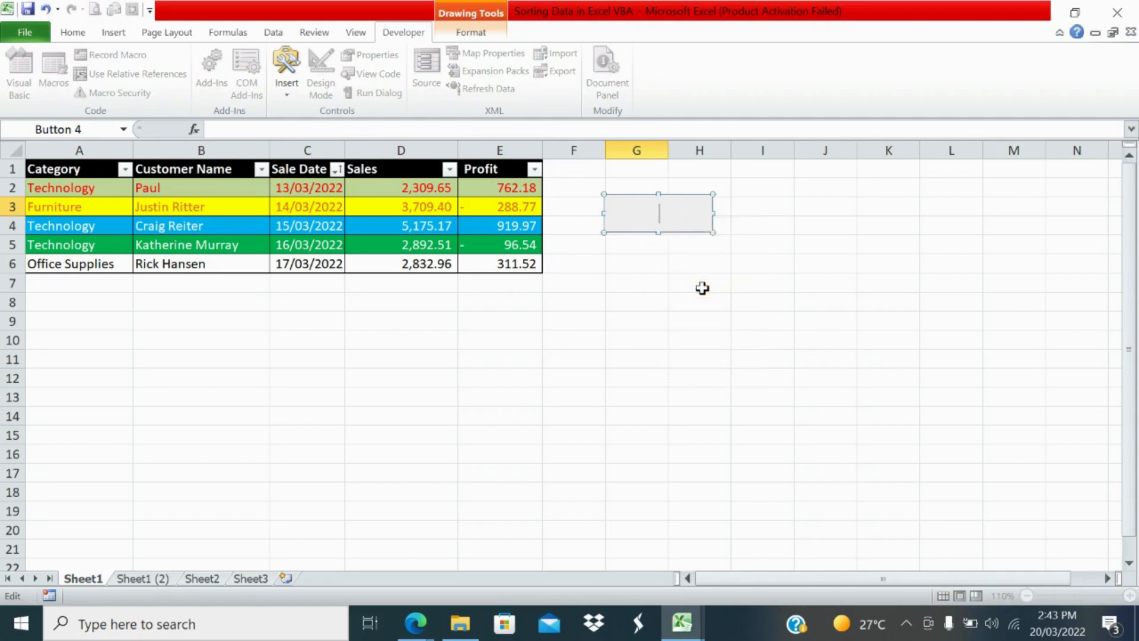
text(Single Level Sorting)
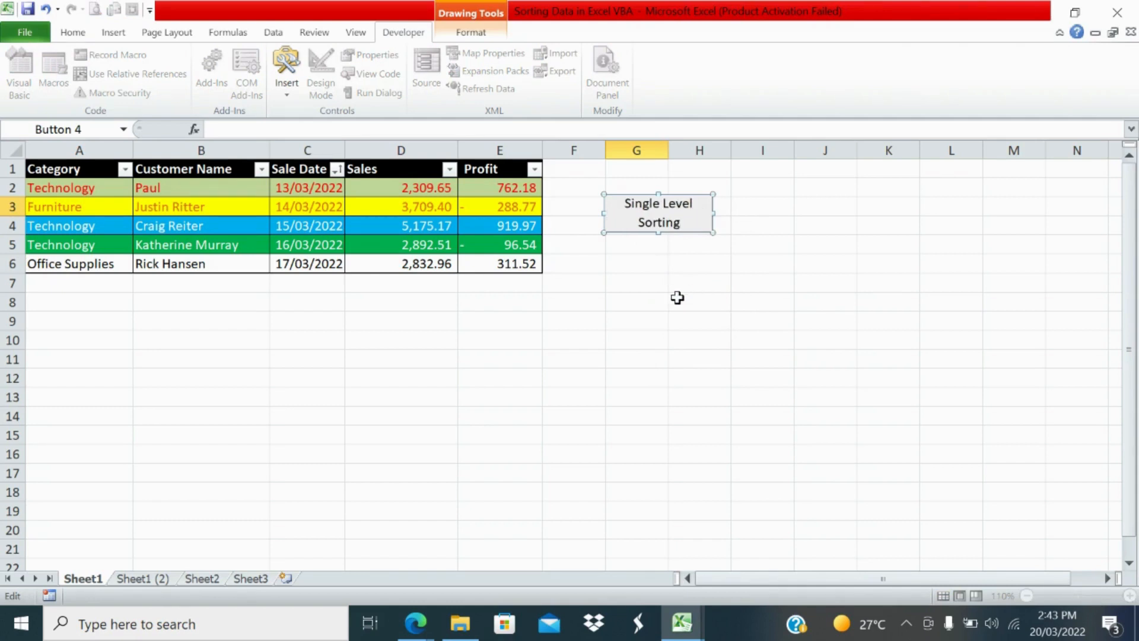
click(677, 298)
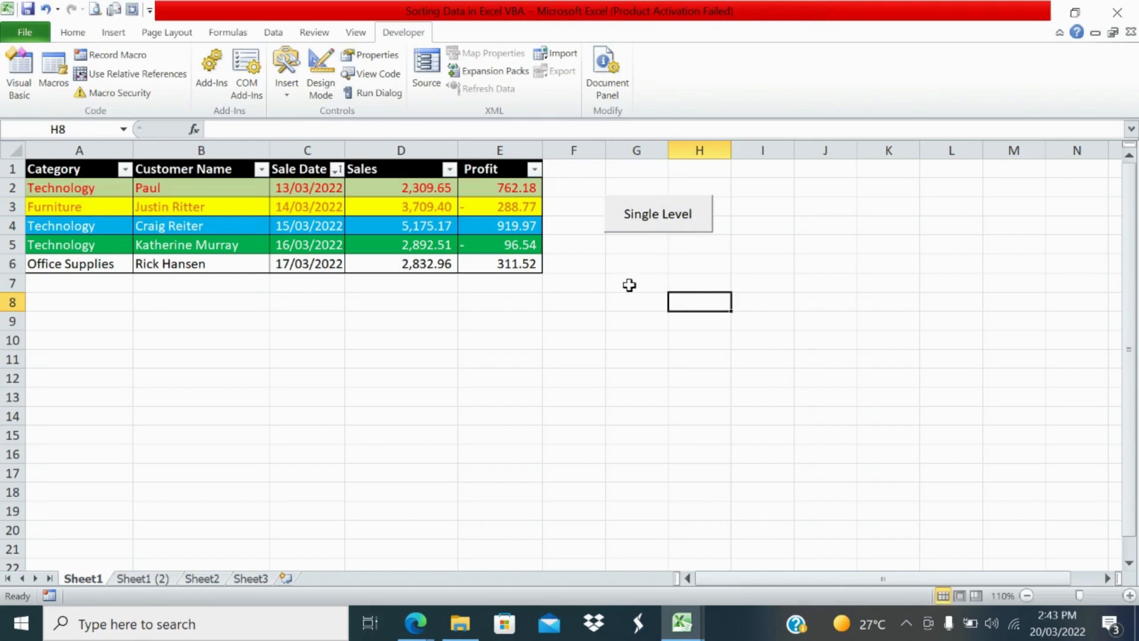
Step: Review the options of the Single_level_sorting macro and list only the macros in This Workbook
click(177, 169)
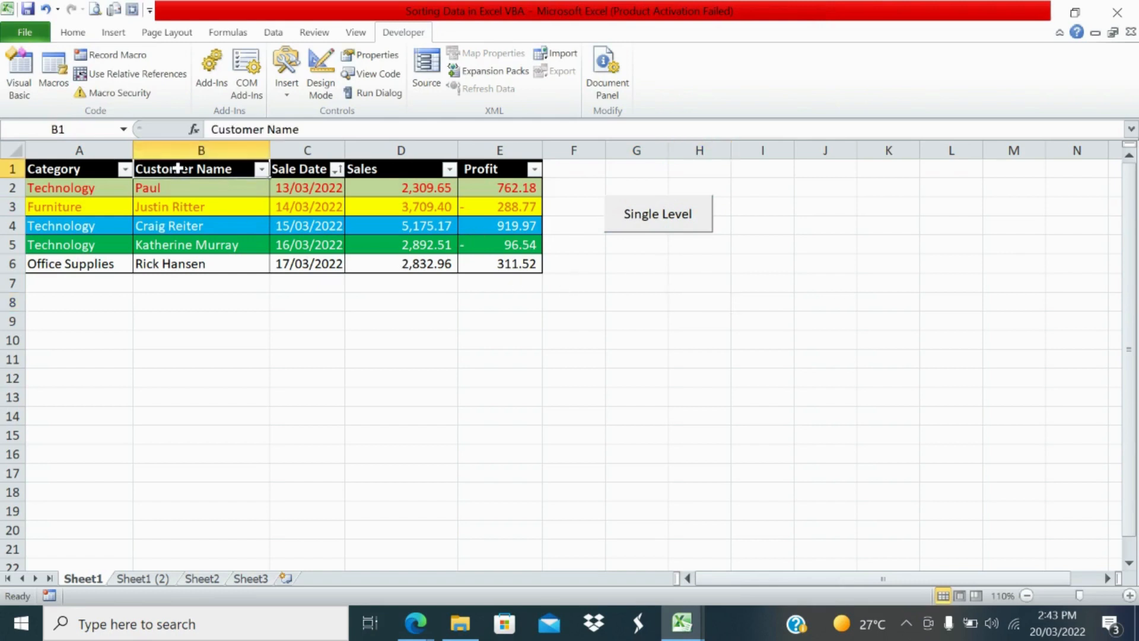
click(51, 87)
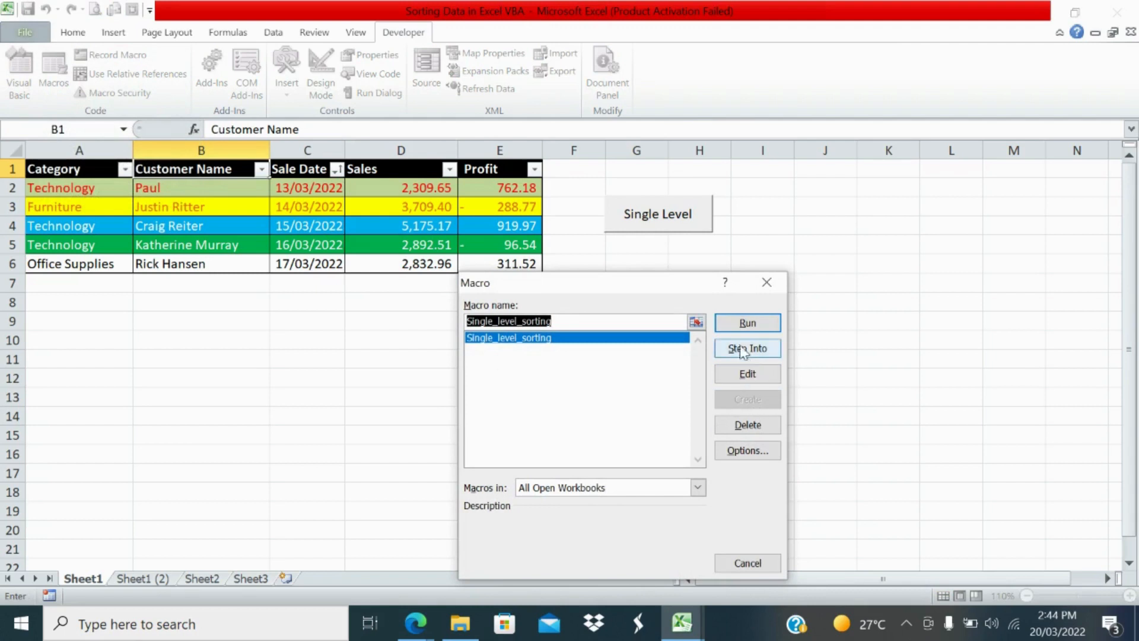
click(749, 452)
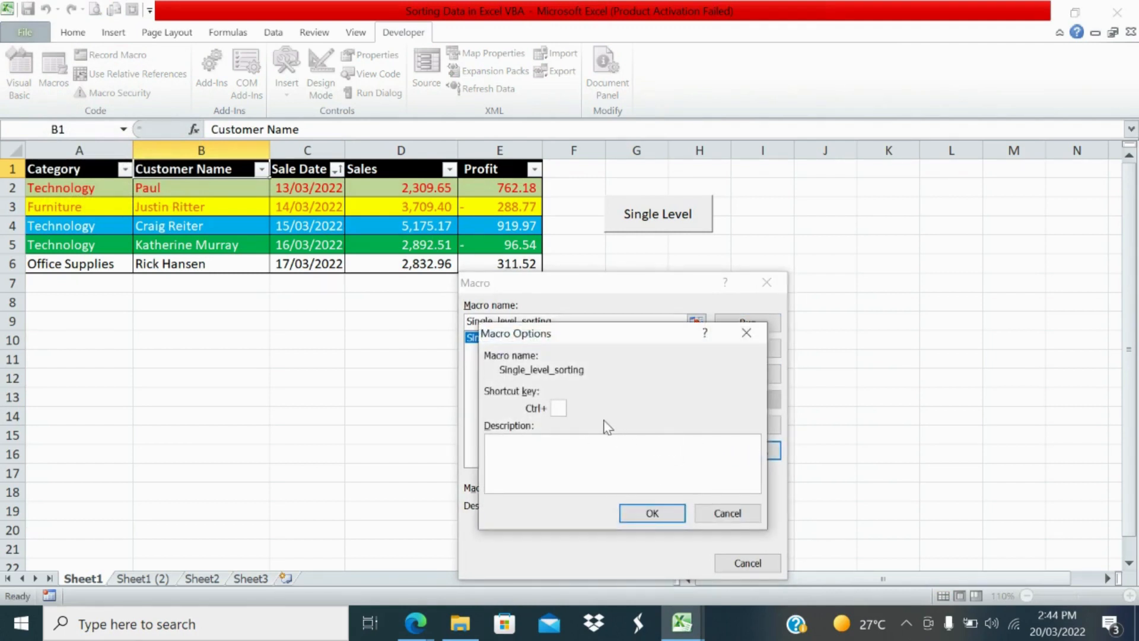
click(713, 518)
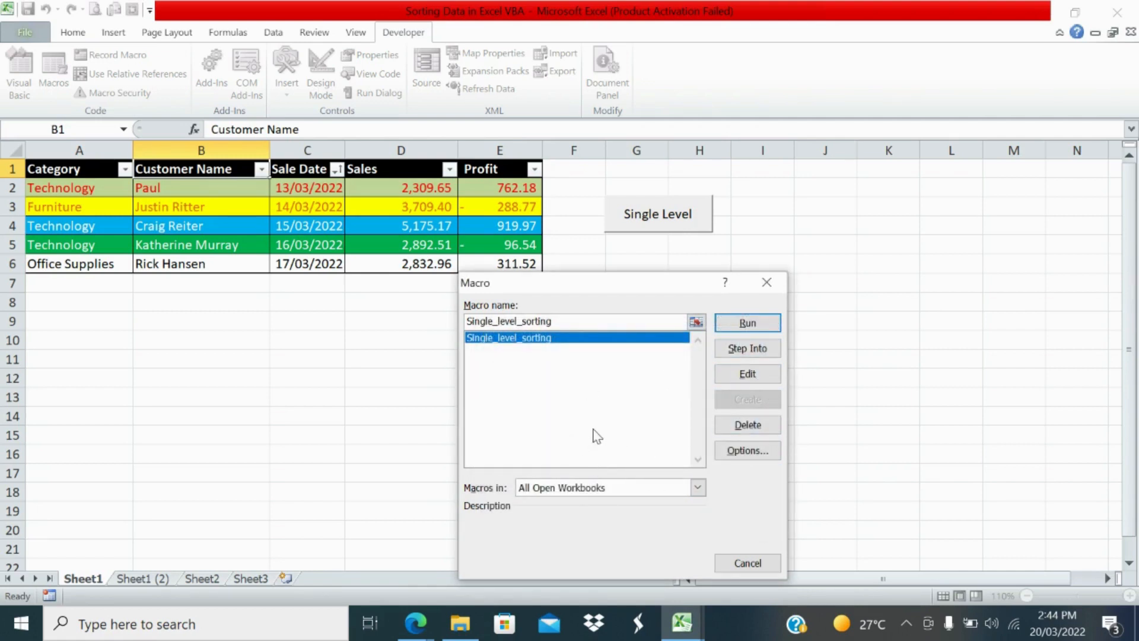
click(697, 487)
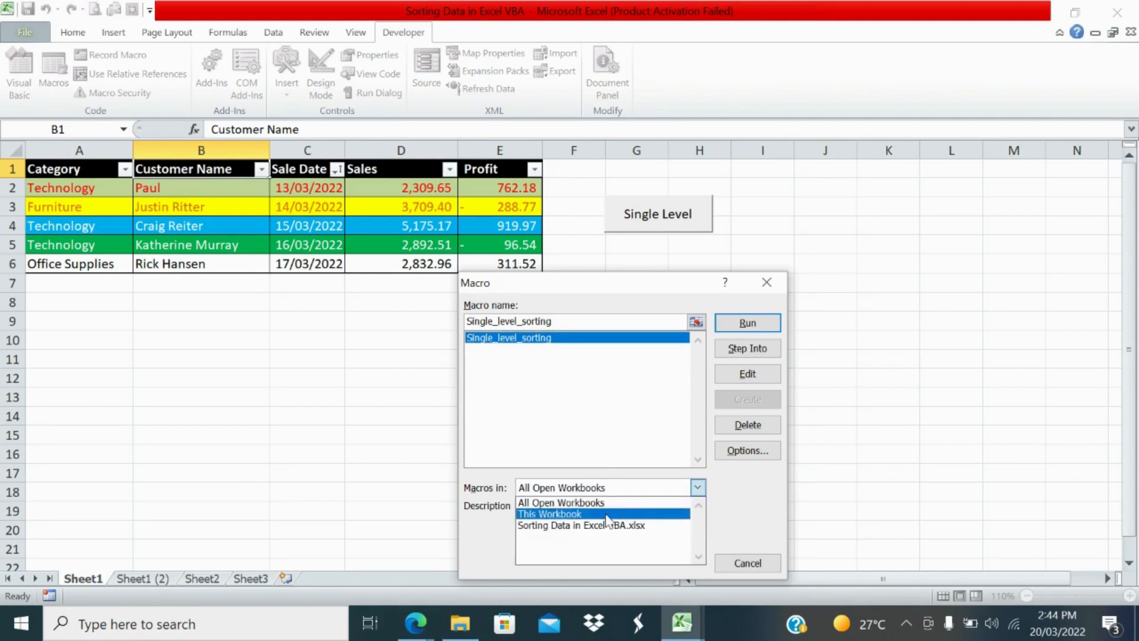
click(606, 513)
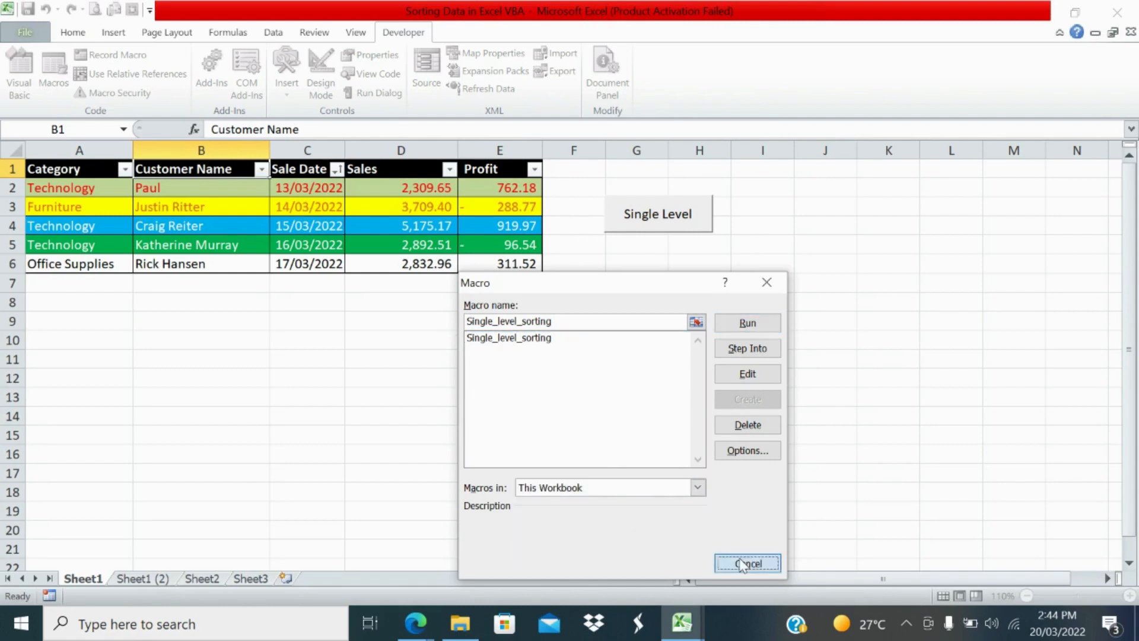
click(738, 560)
click(168, 300)
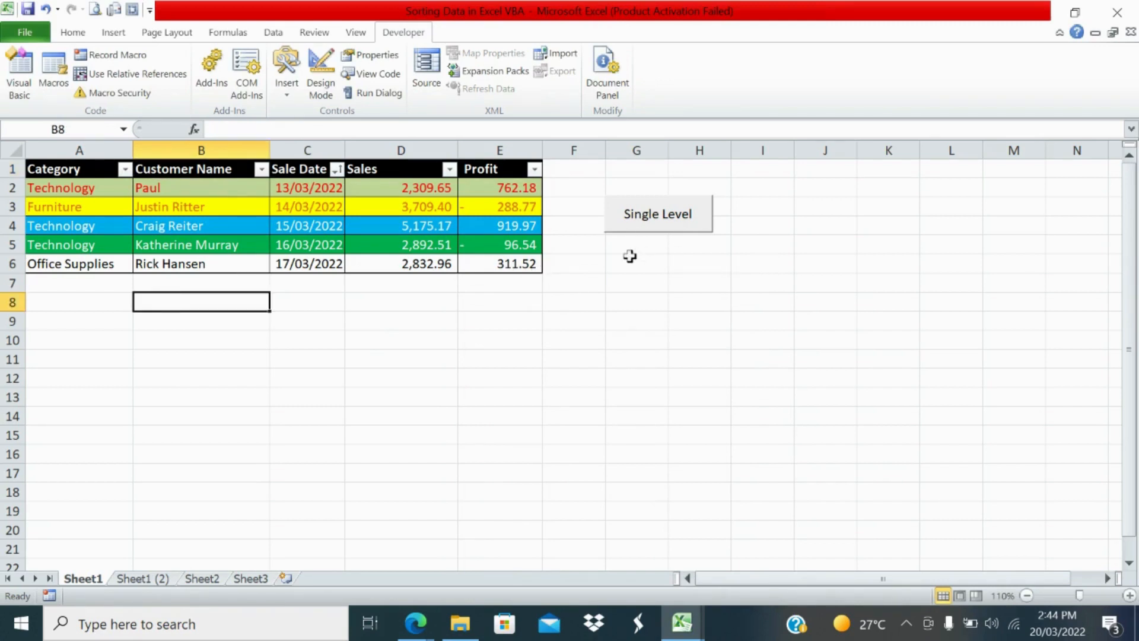
Step: Start recording a second macro named Multilevel_sorting, stored in This Workbook
click(125, 60)
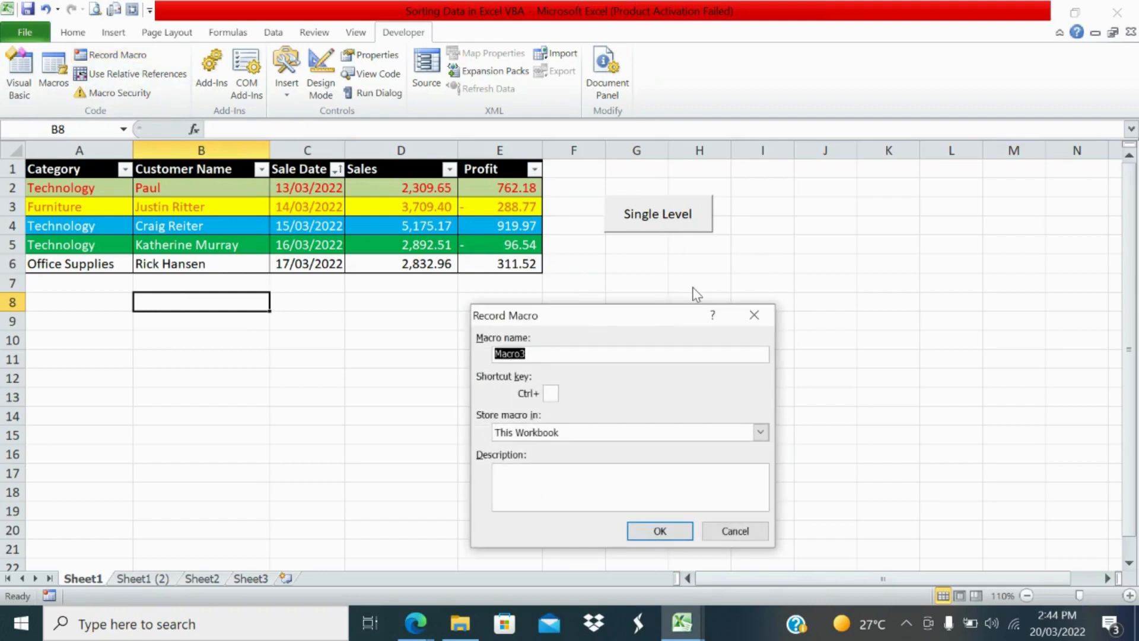
text(Multilevel_sorting)
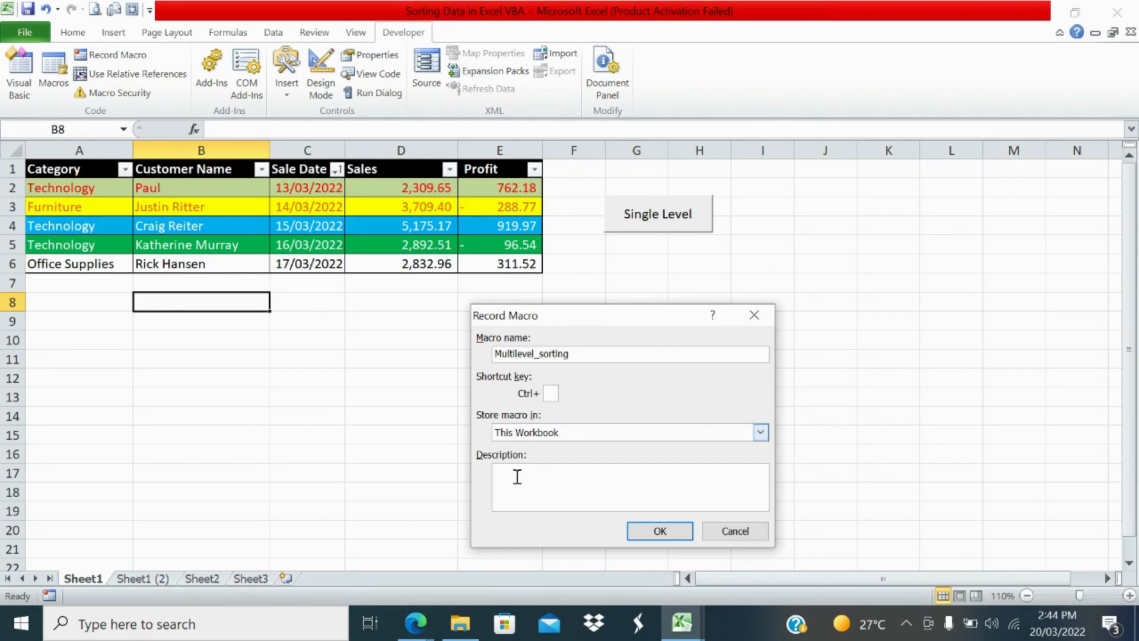
click(659, 530)
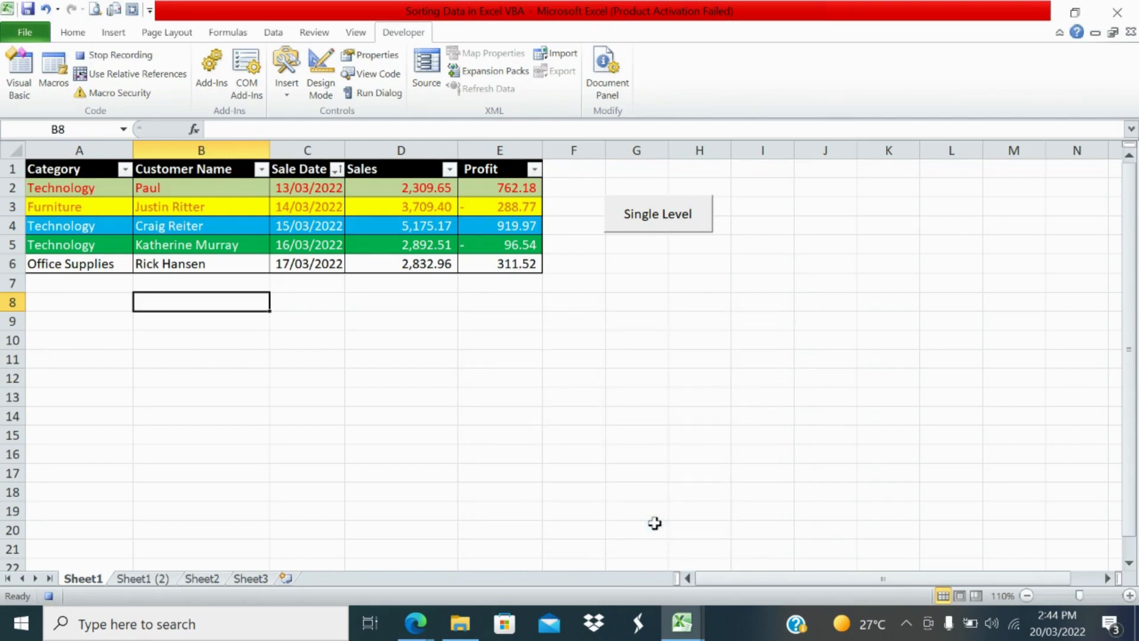
Step: Try to start a custom sort with the empty cell G6 outside the table selected
click(613, 264)
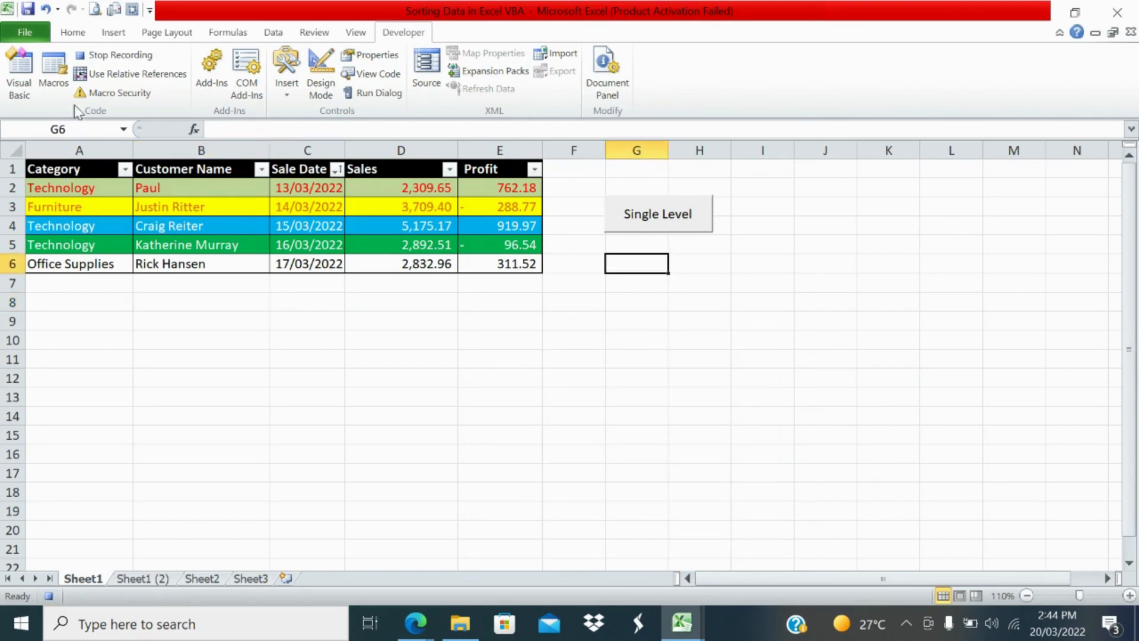
click(272, 34)
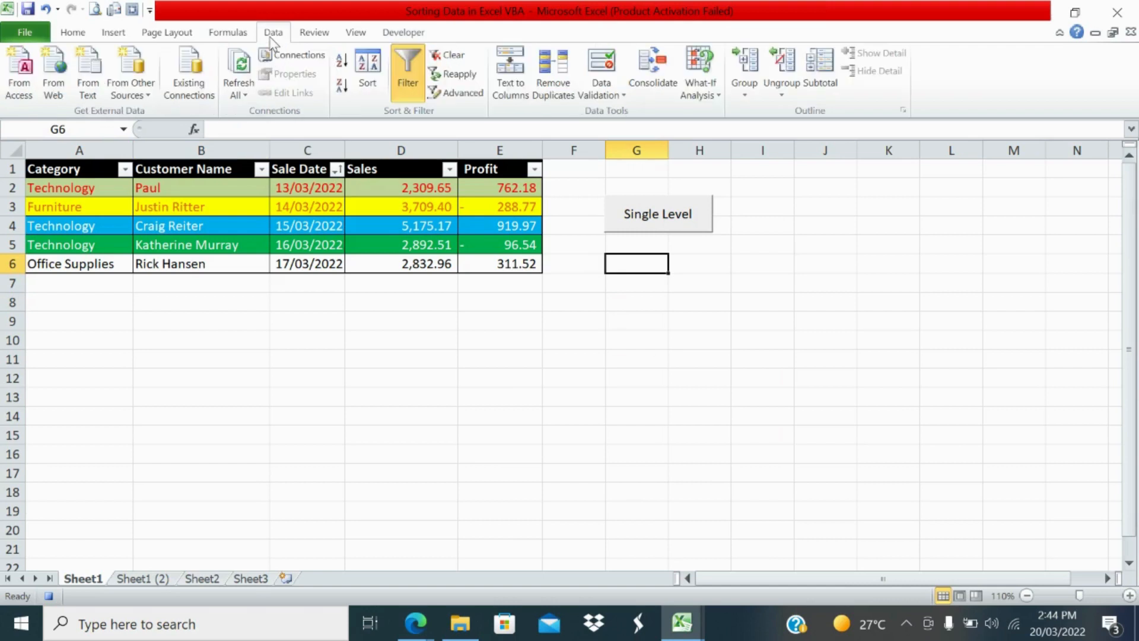
click(363, 85)
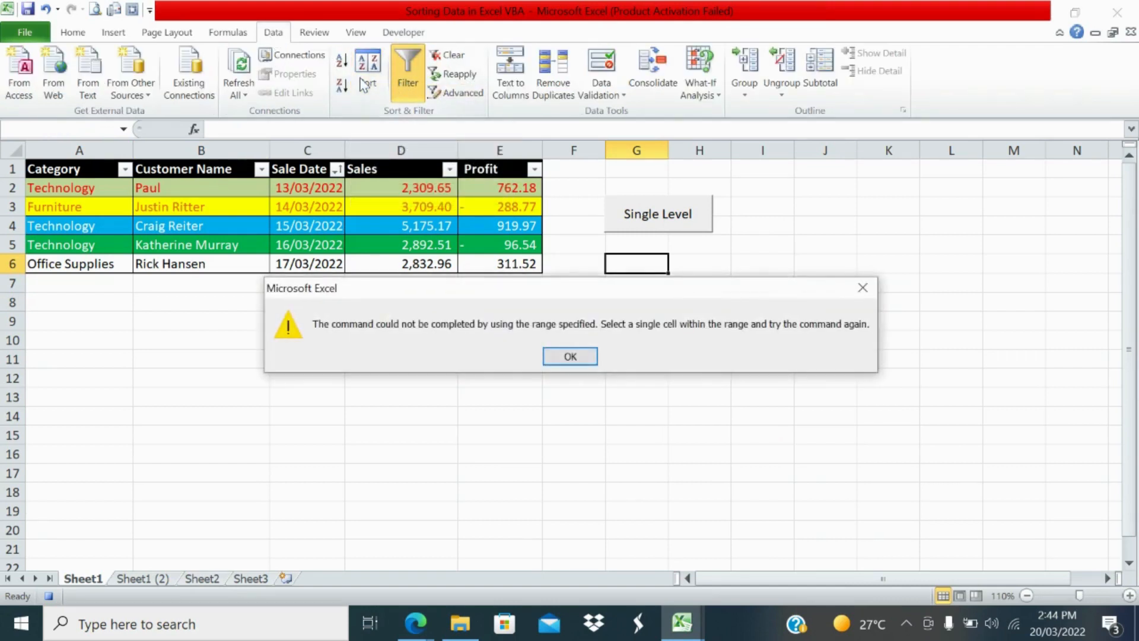
click(569, 363)
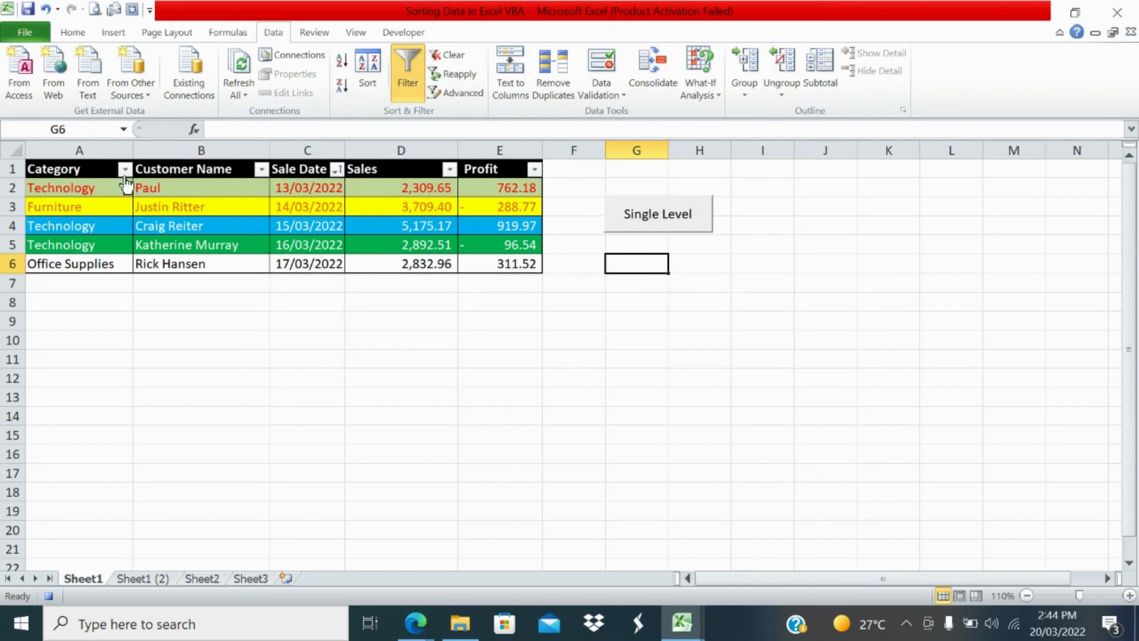
Step: Sort the sales table by the Category column from A to Z
click(93, 168)
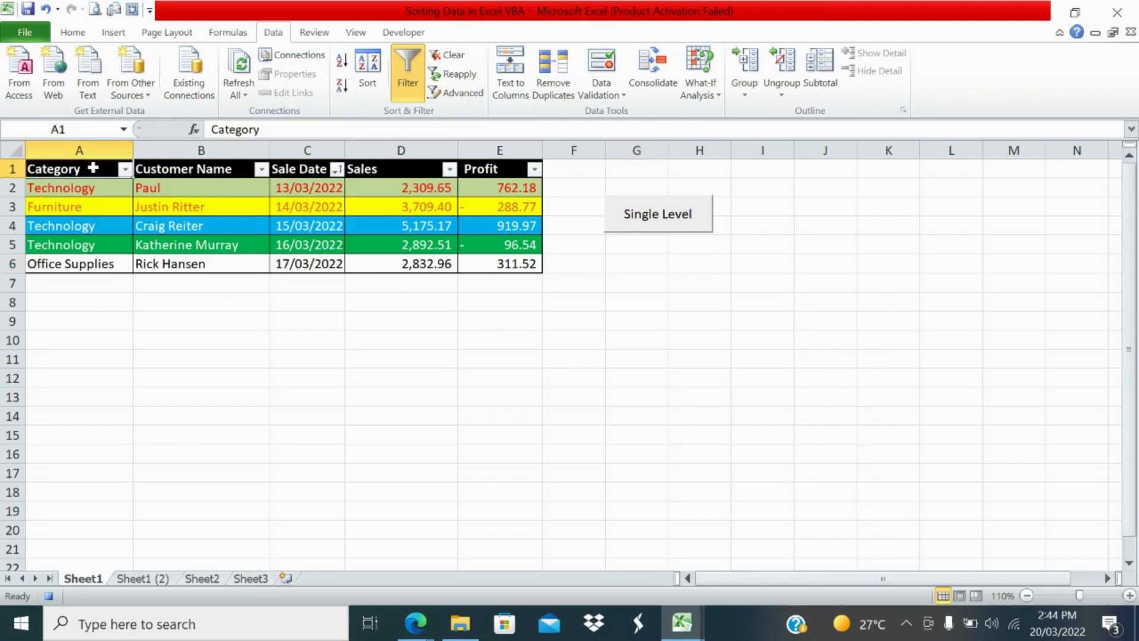
drag(93, 169, 493, 261)
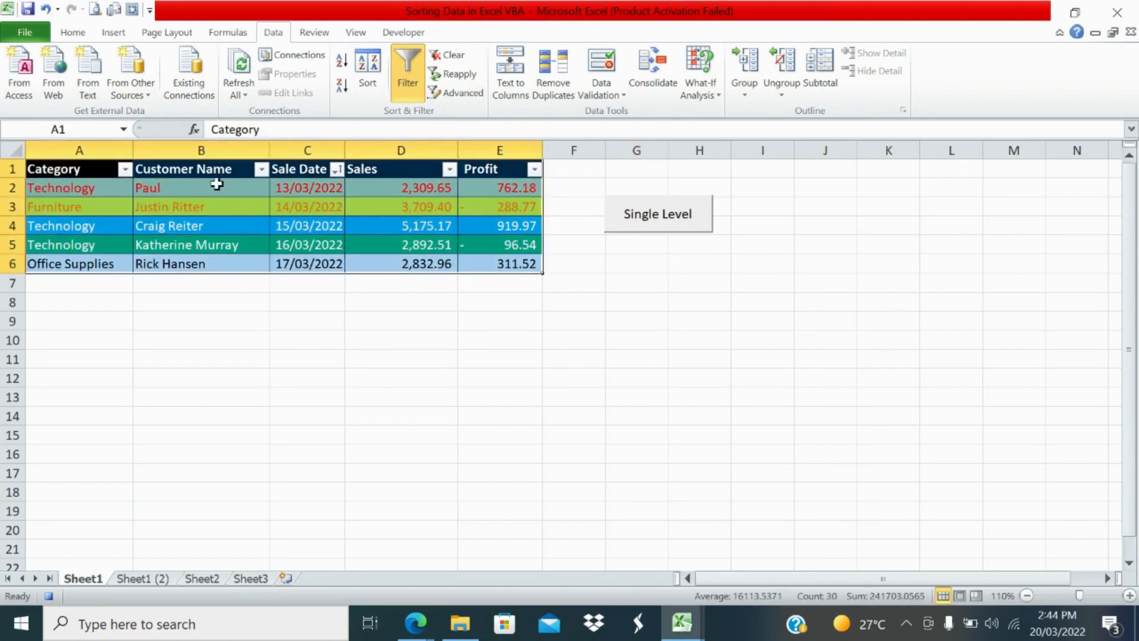
click(95, 166)
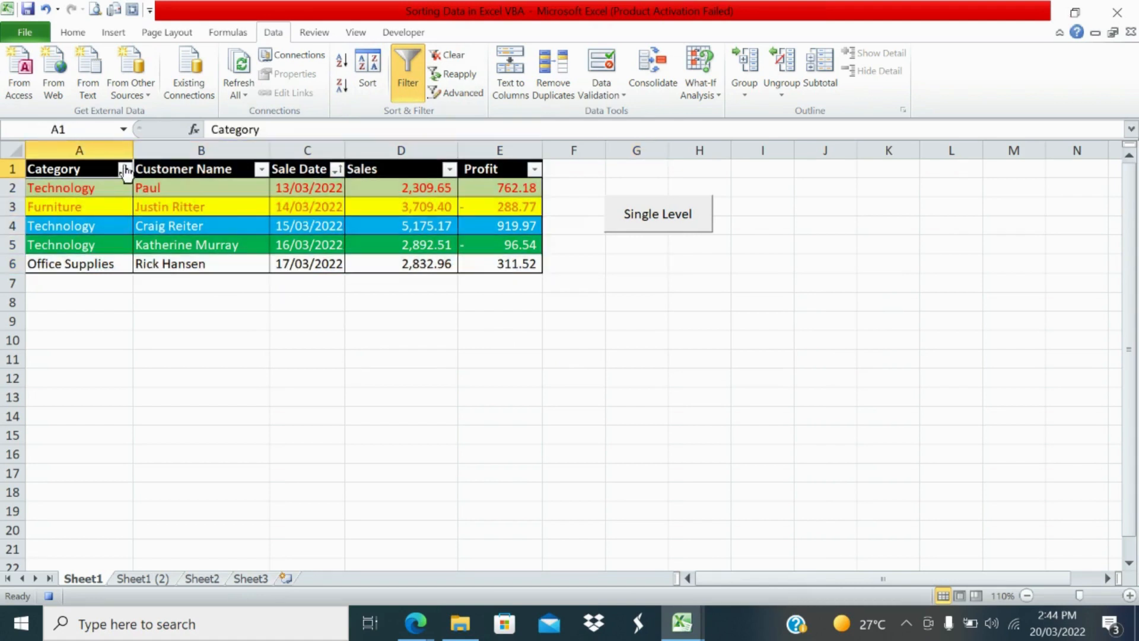
click(125, 169)
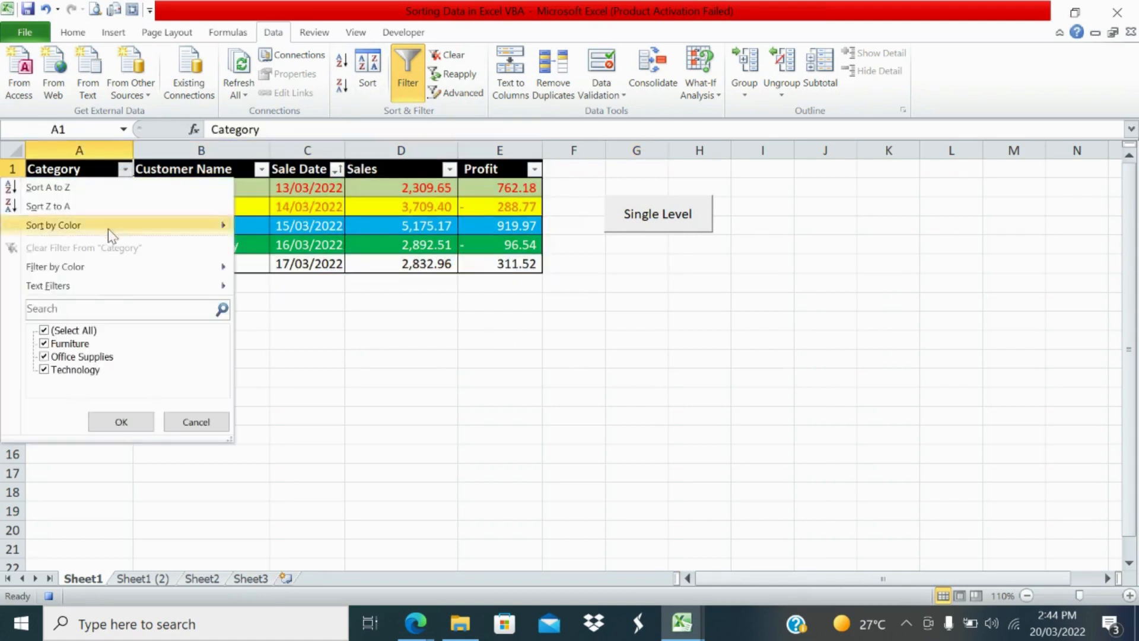
click(63, 191)
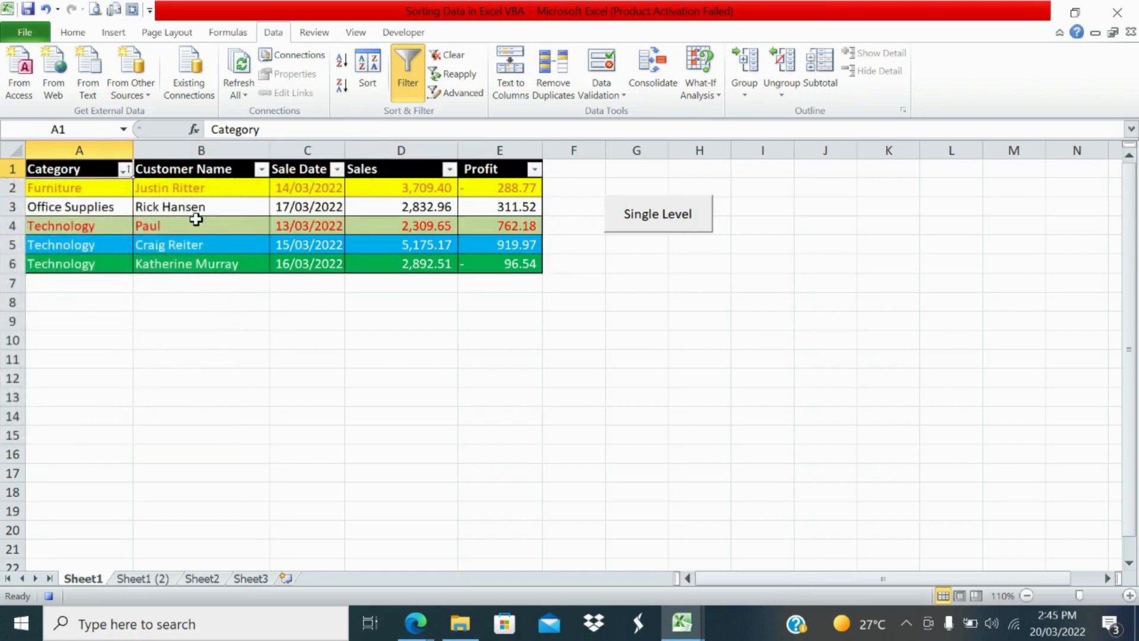
Step: Add a second sort level on Customer Name by Values, Z to A, below Category, apply it and stop recording the macro
click(195, 169)
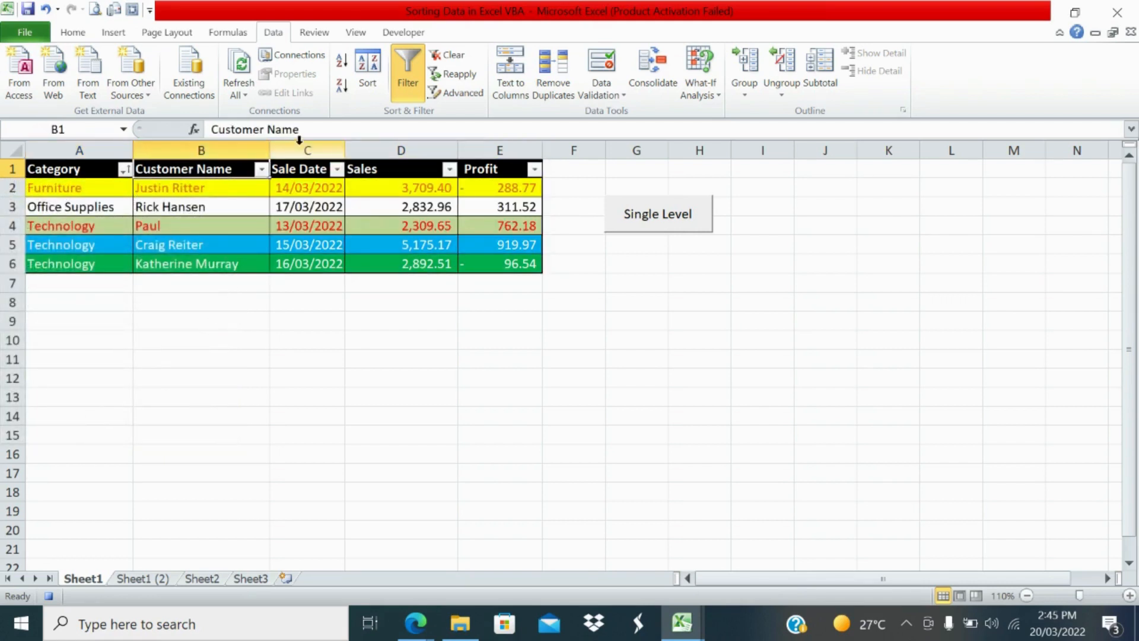
click(302, 170)
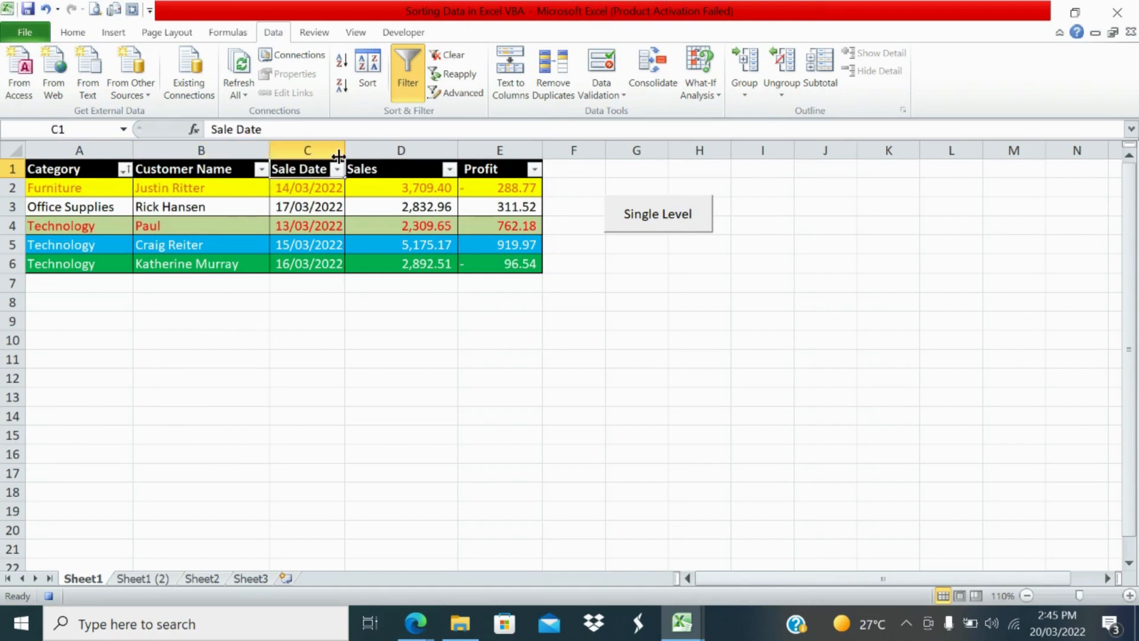
click(310, 212)
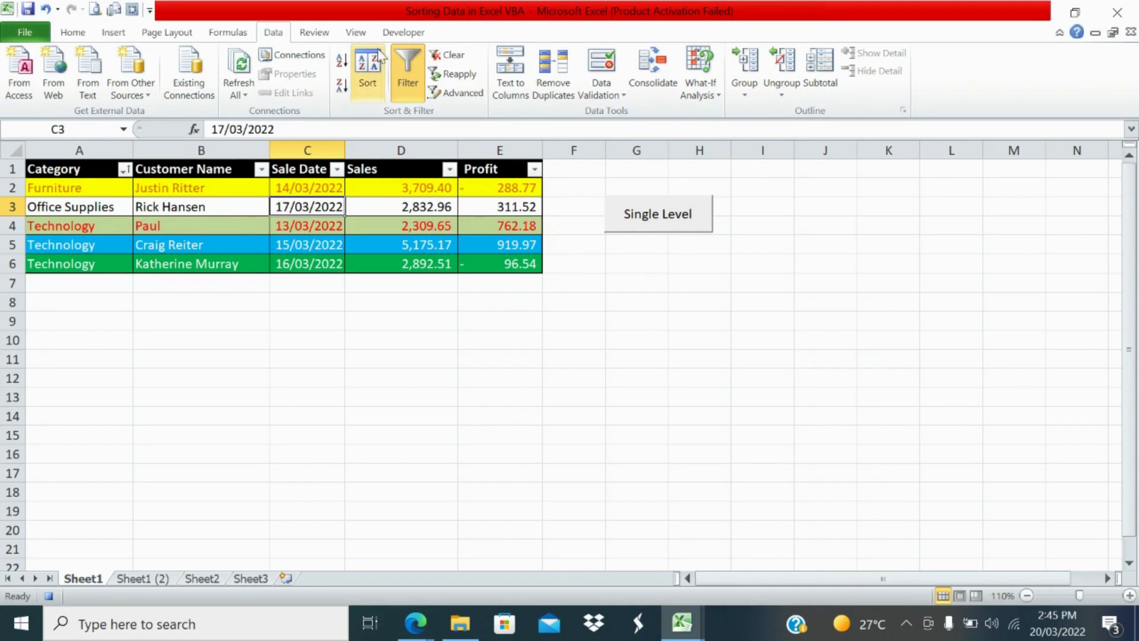
click(367, 75)
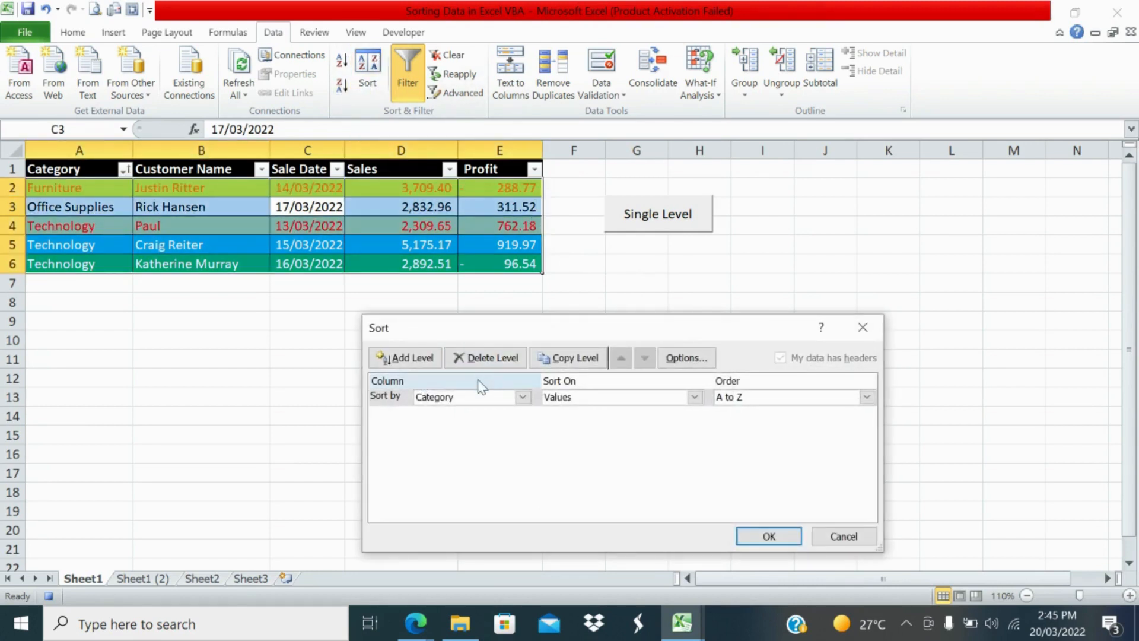
click(423, 359)
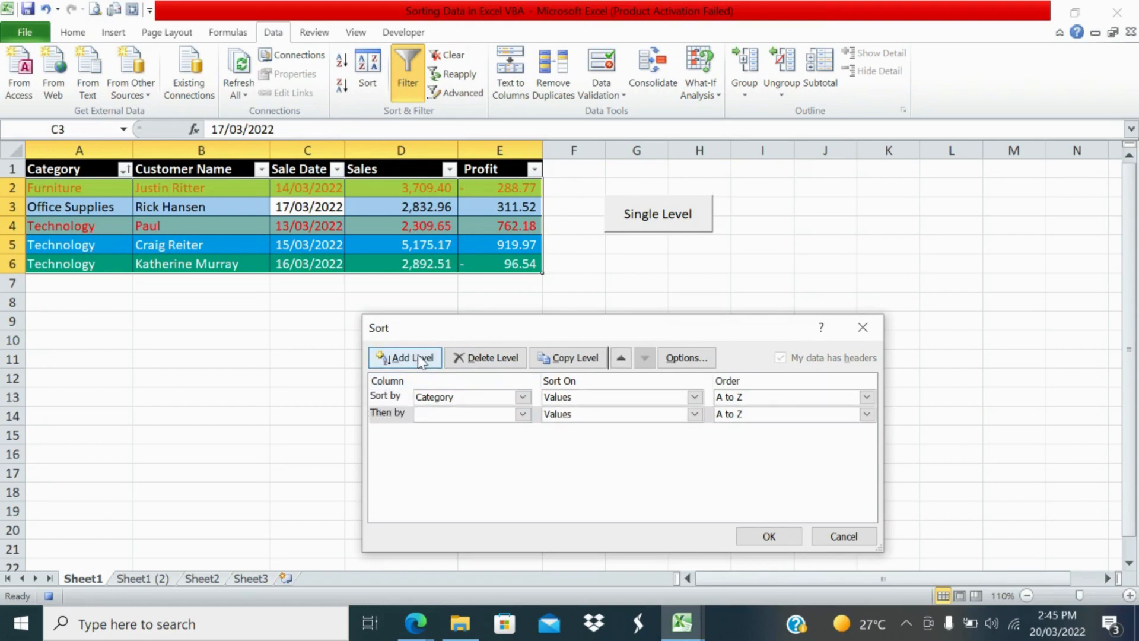
click(497, 414)
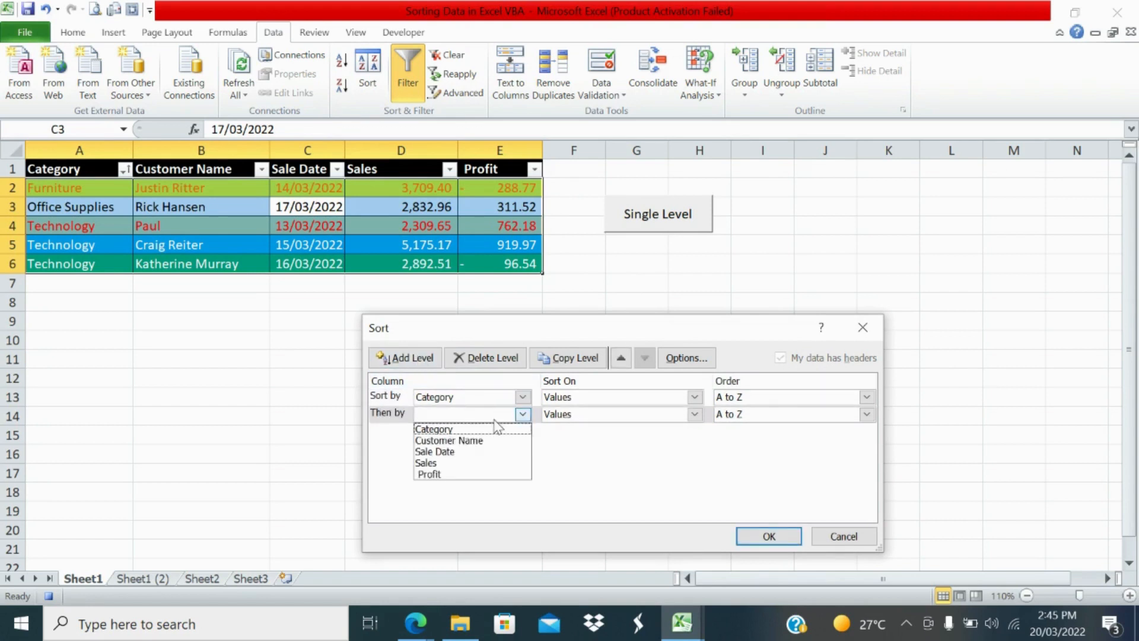
click(471, 443)
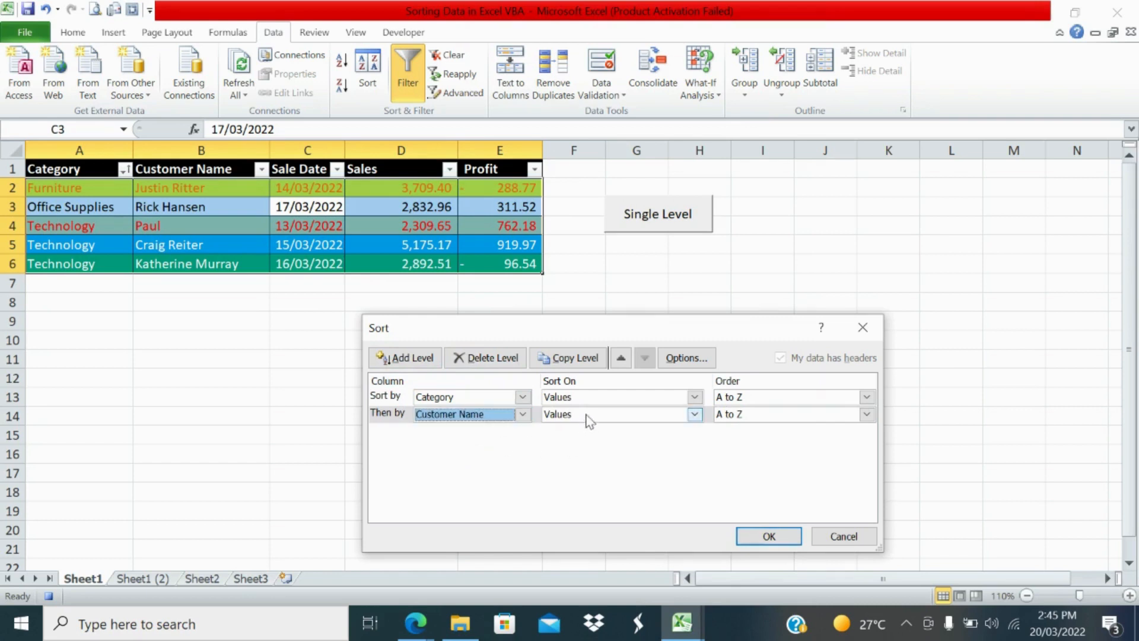
click(722, 418)
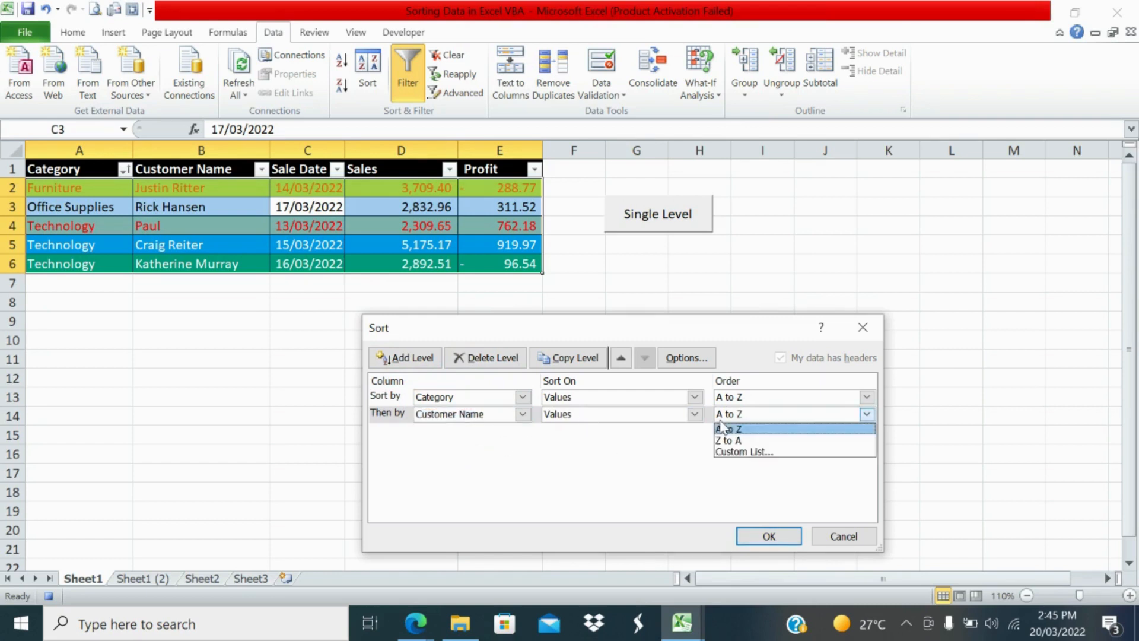
click(729, 442)
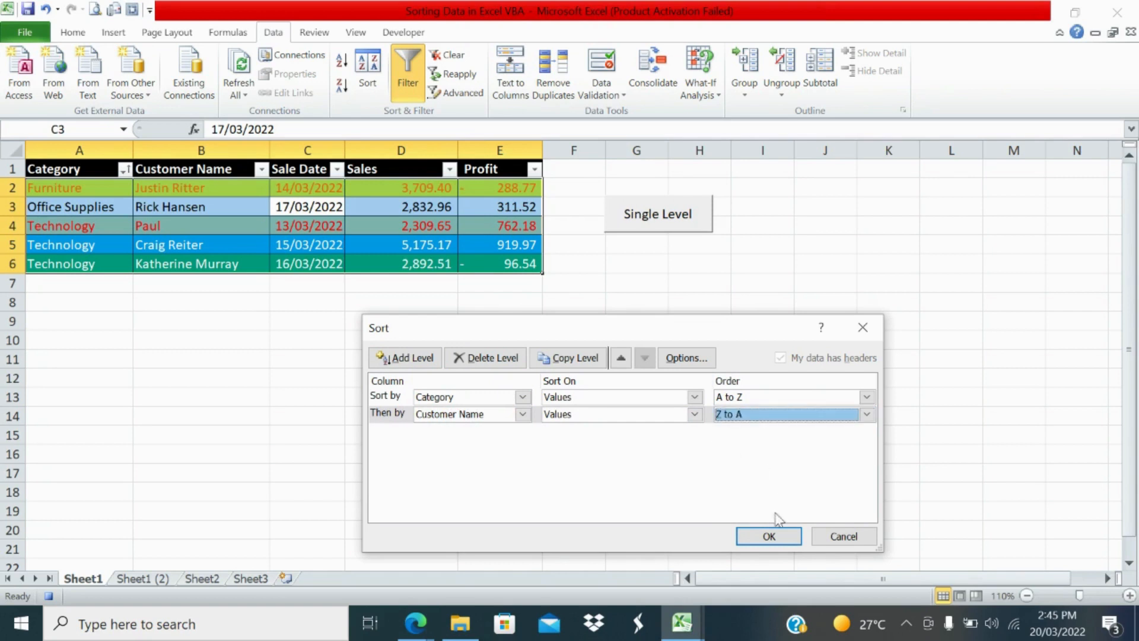
click(769, 537)
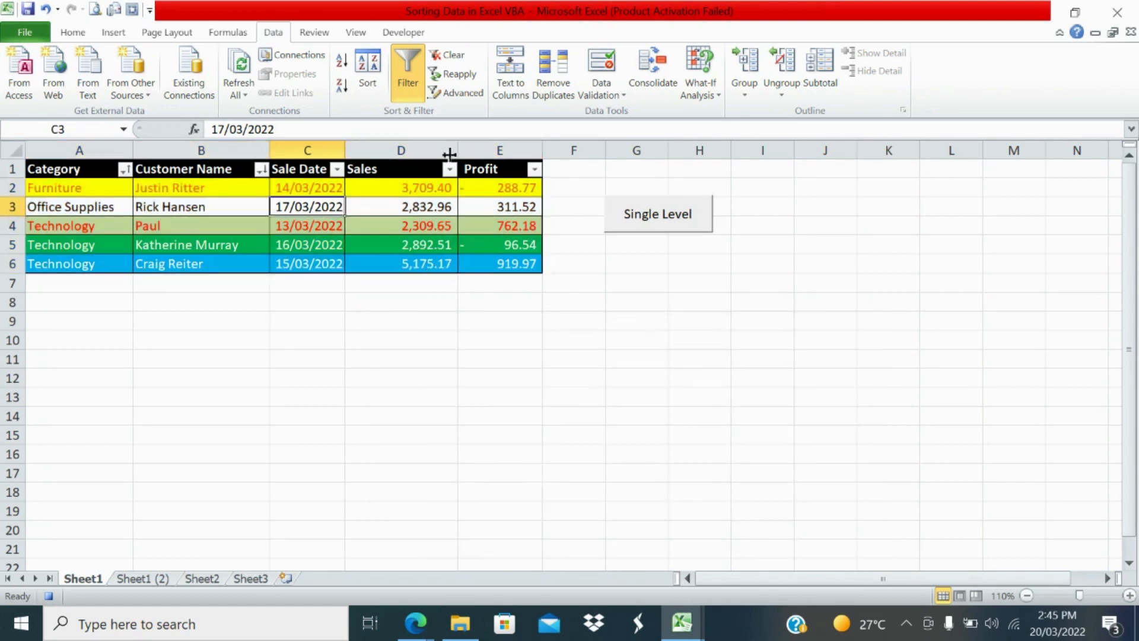
click(387, 33)
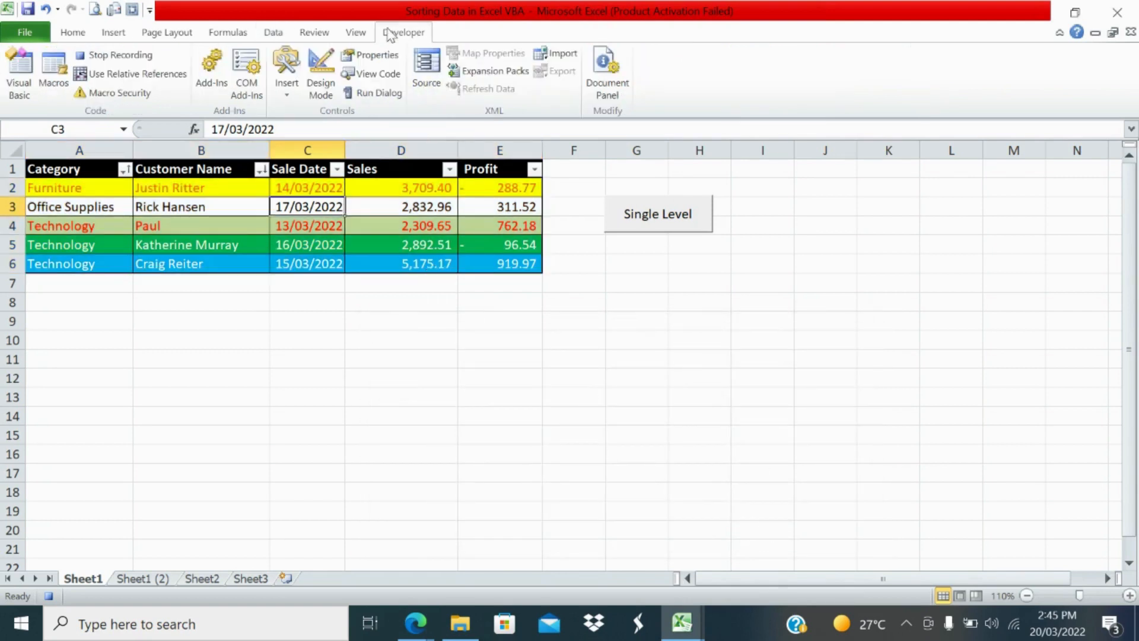
click(149, 61)
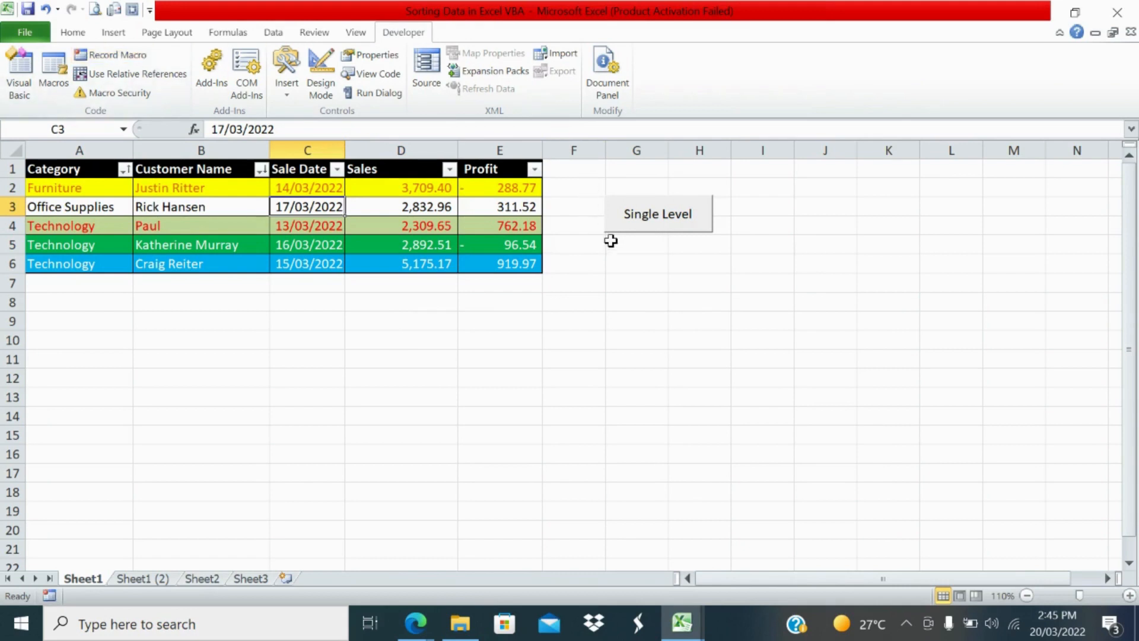
Step: Draw a form-control button over about G6:H7 below the Single Level button and assign the Multilevel_sorting macro to it
click(609, 264)
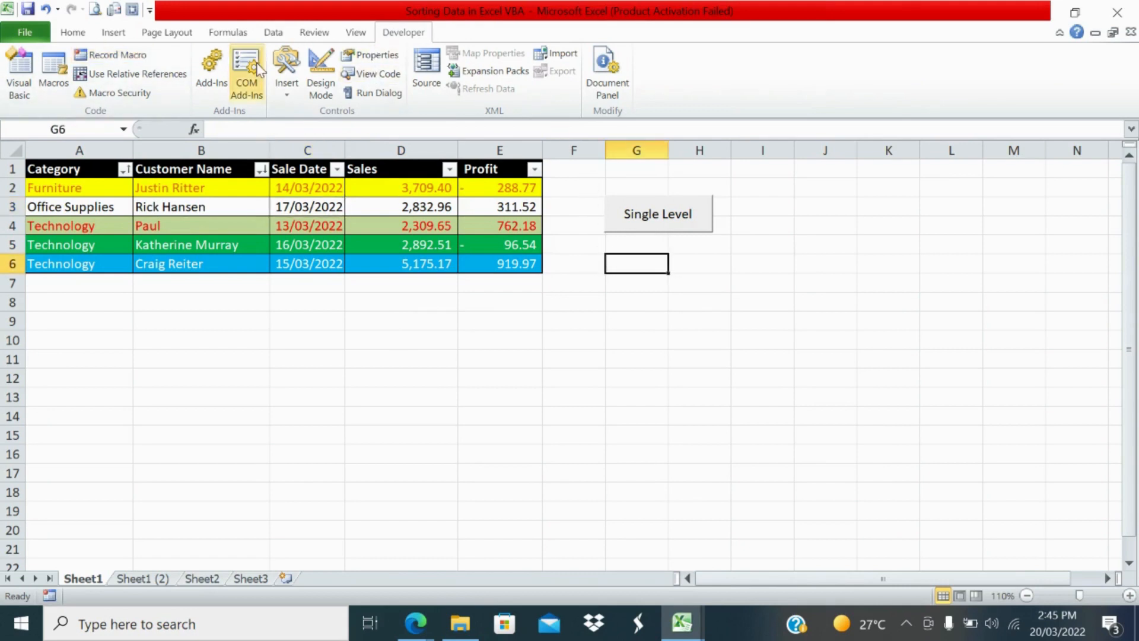
click(289, 86)
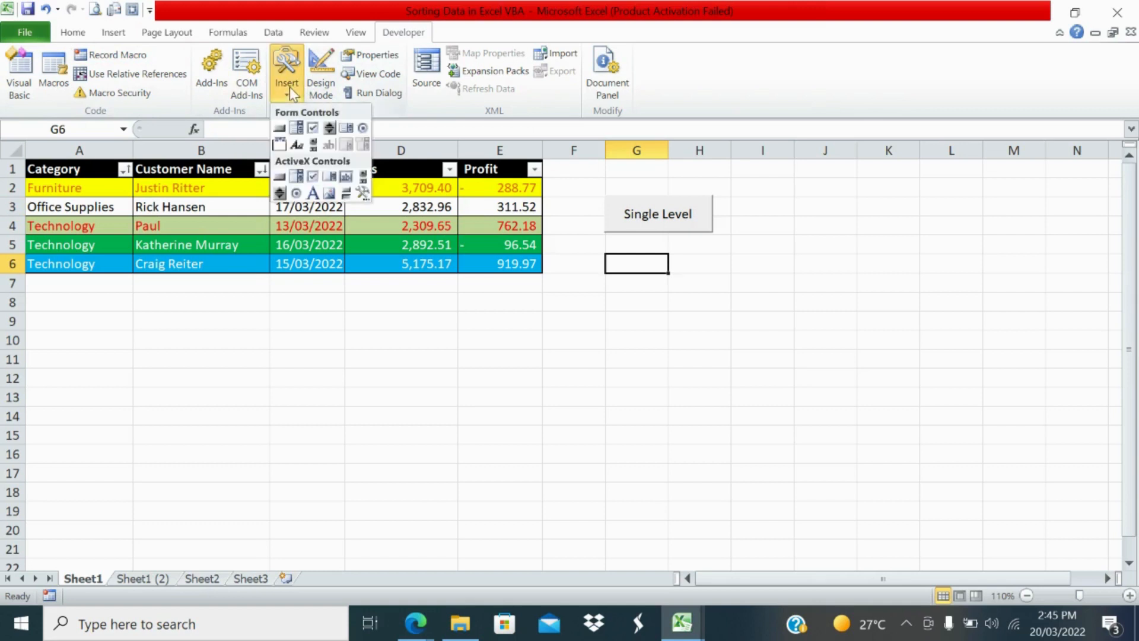
click(277, 129)
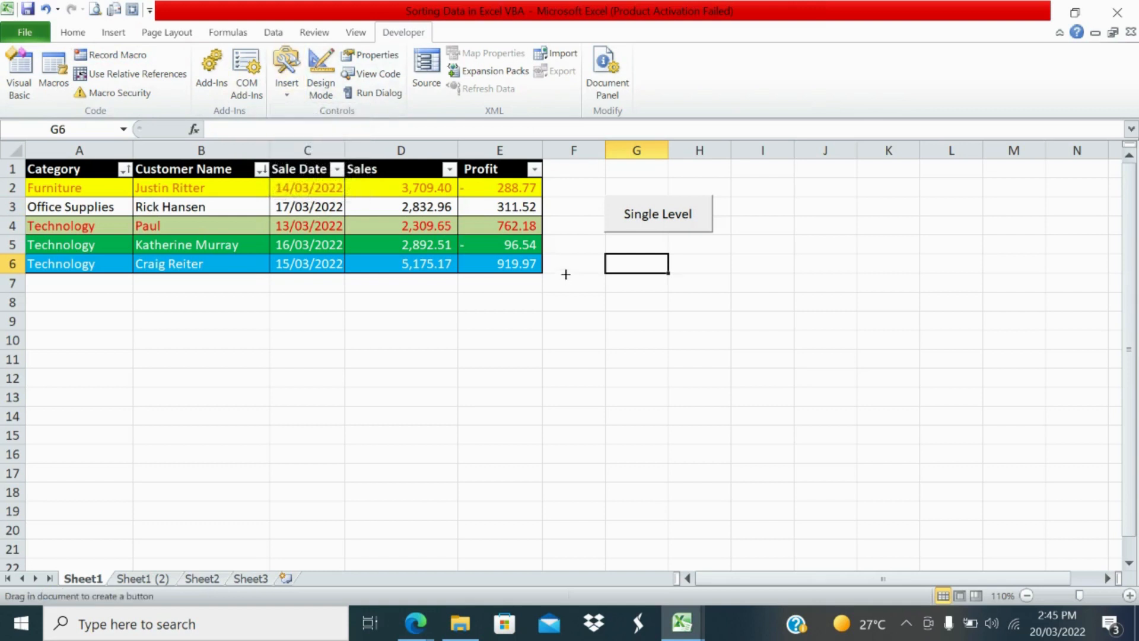
drag(605, 261, 728, 304)
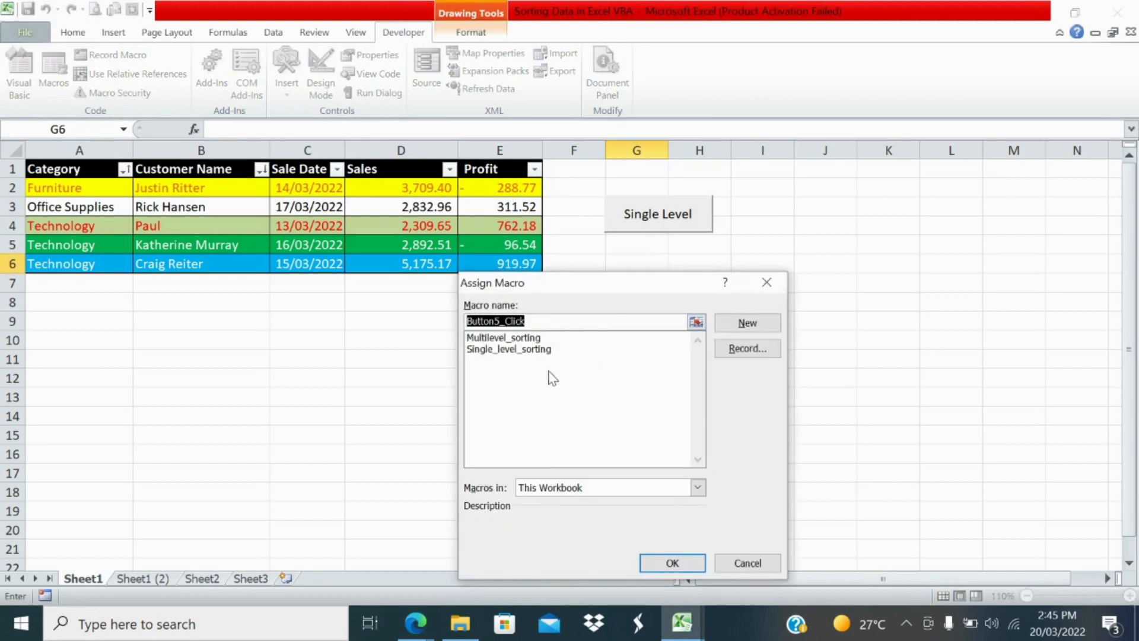
click(548, 338)
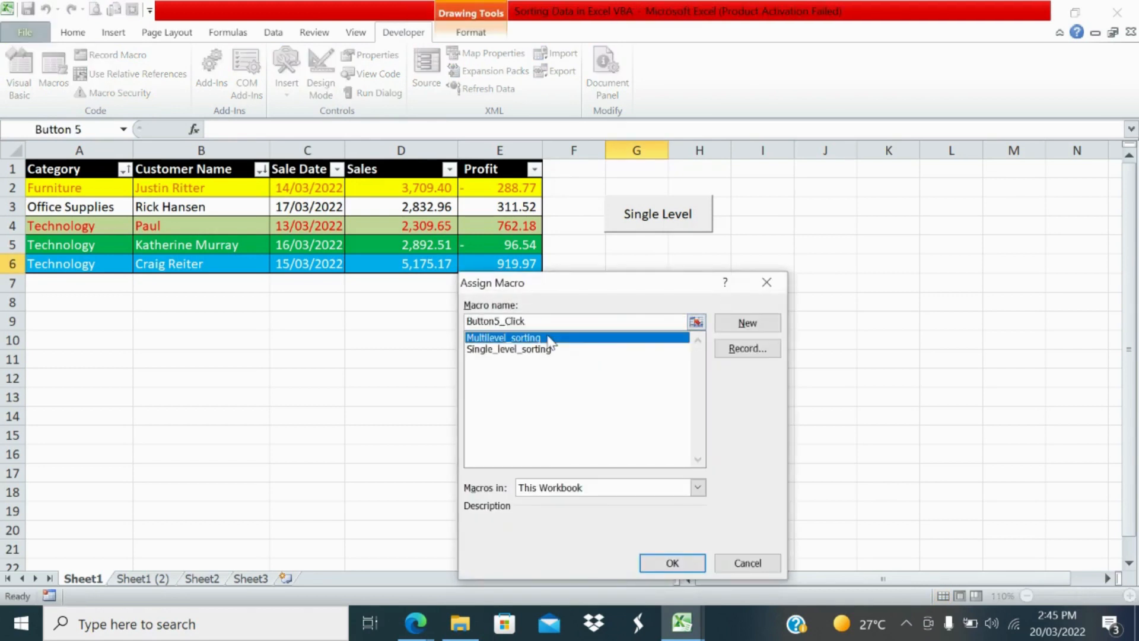
click(682, 567)
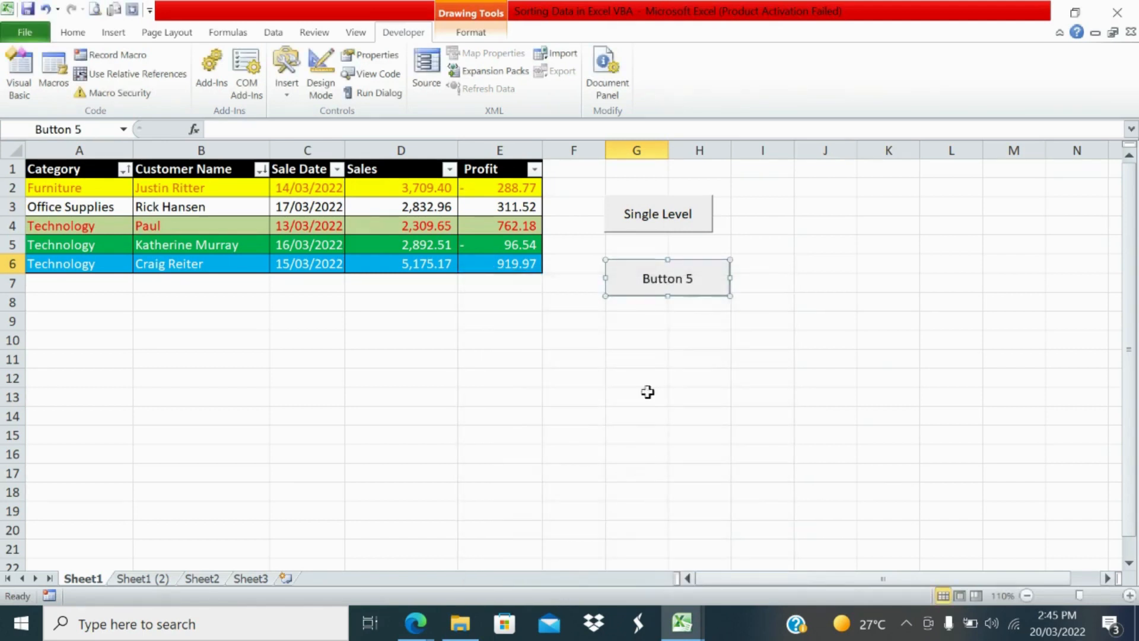
Step: Replace the new button's label with "Multilevel sorting"
click(646, 277)
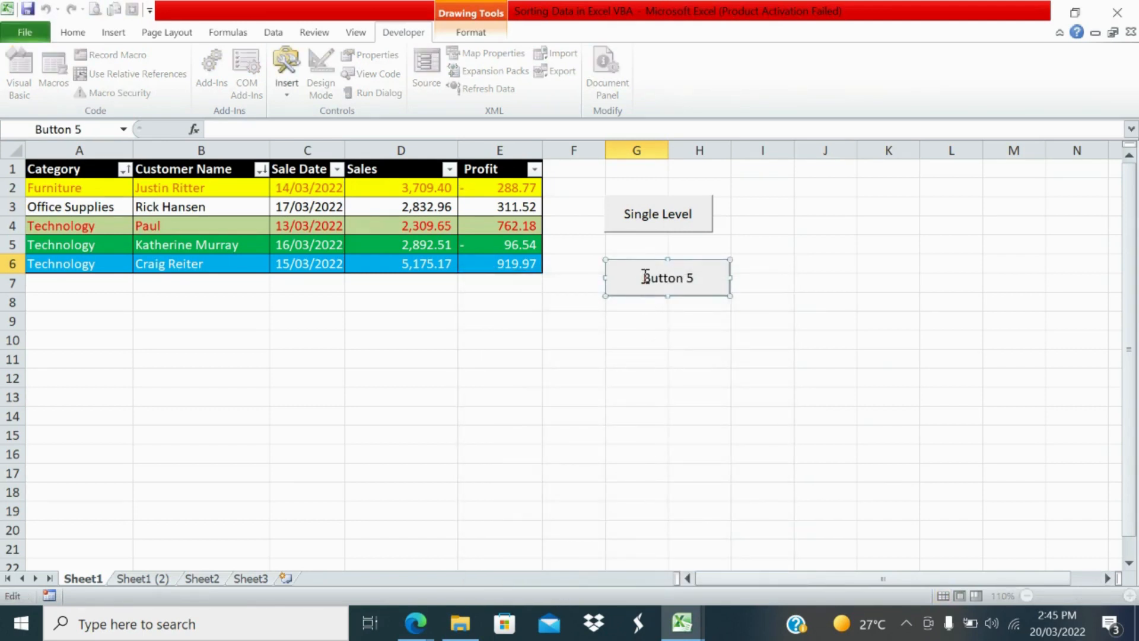
key(Delete)
key(Delete)
key(Delete)
key(Delete)
key(Delete)
key(Delete)
key(Delete)
key(Delete)
text(Multilevel so)
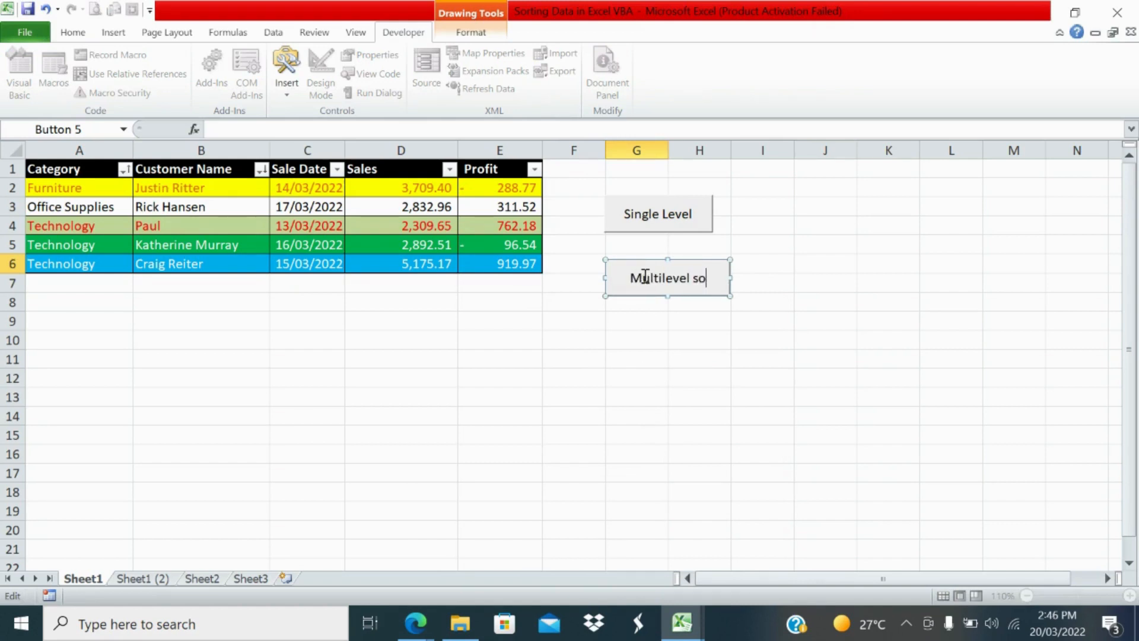
text(rting)
click(655, 353)
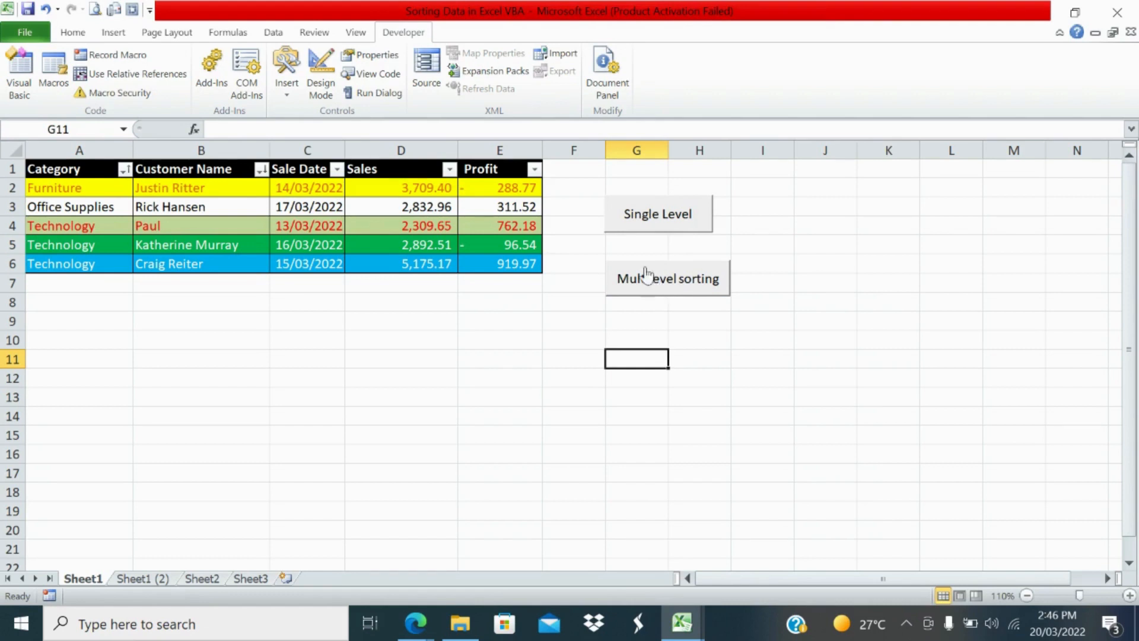
Step: Test both sheet buttons by running the single-level sort followed by the multilevel sort
click(624, 228)
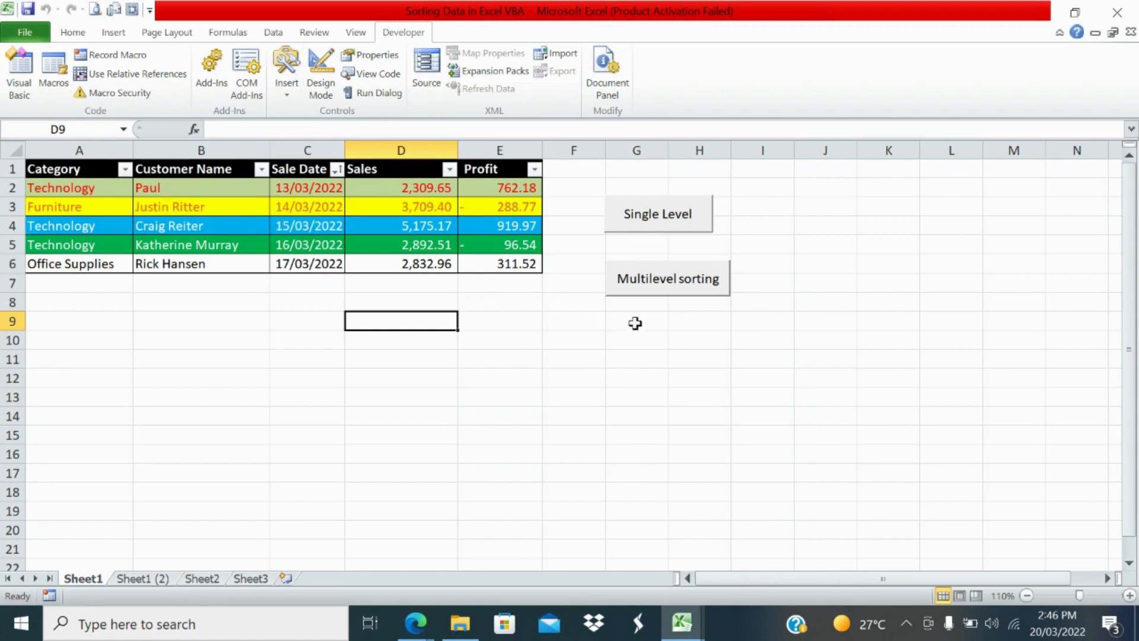
click(649, 294)
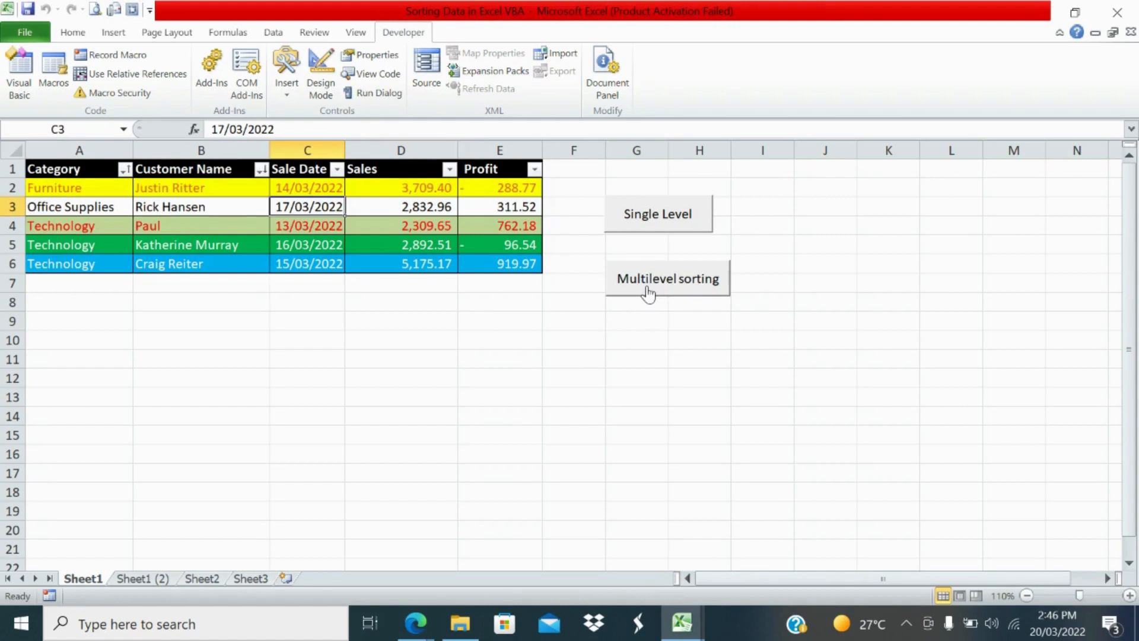